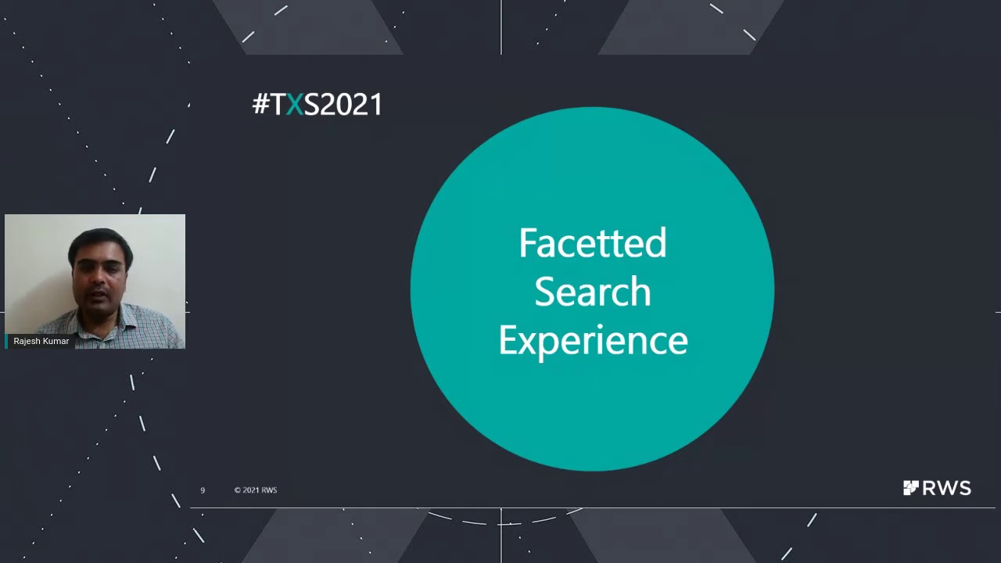
pyautogui.press('Right')
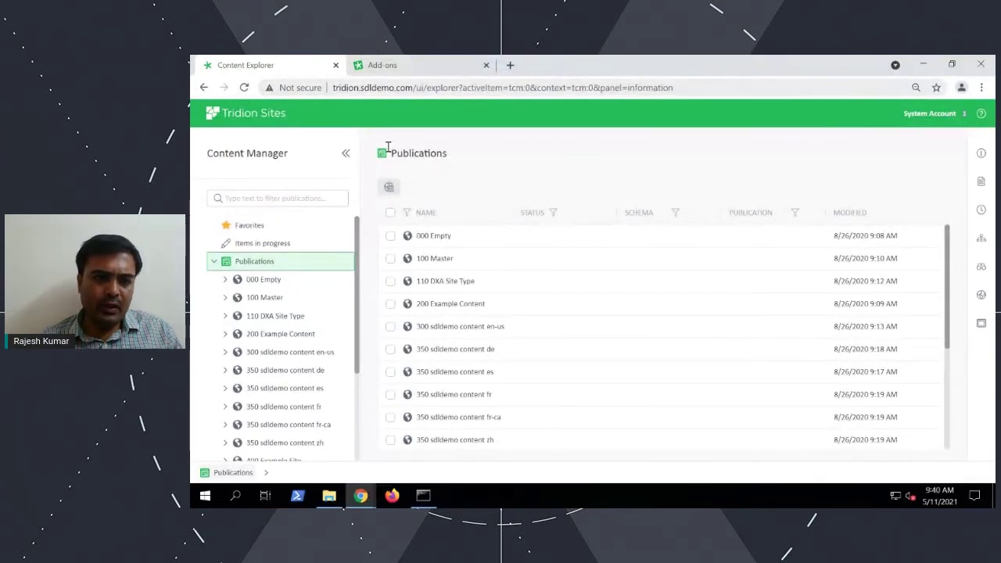
# Expand the 550 semanticai www publication in the Content Manager tree
pyautogui.scroll(-3, 355, 383)
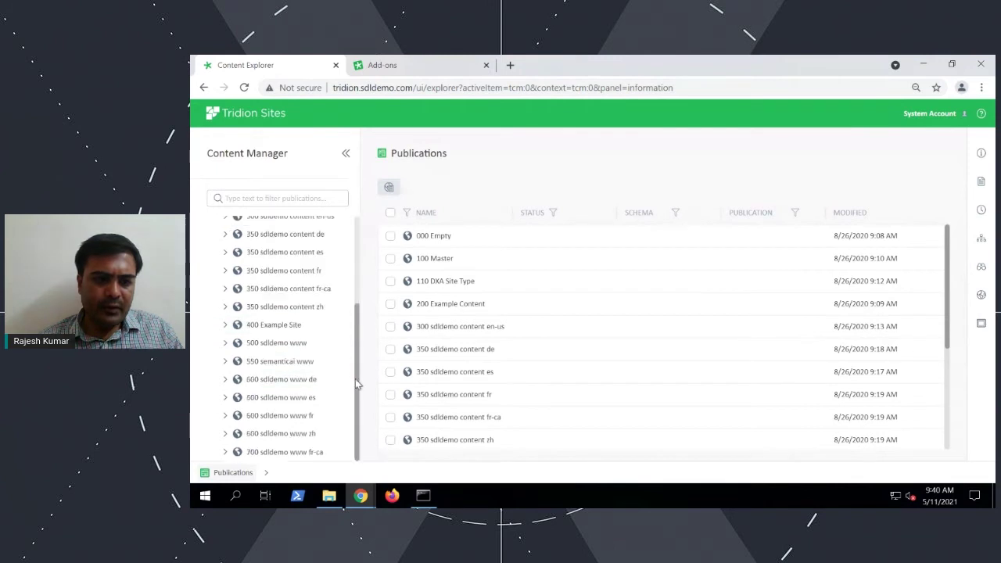
pyautogui.click(227, 367)
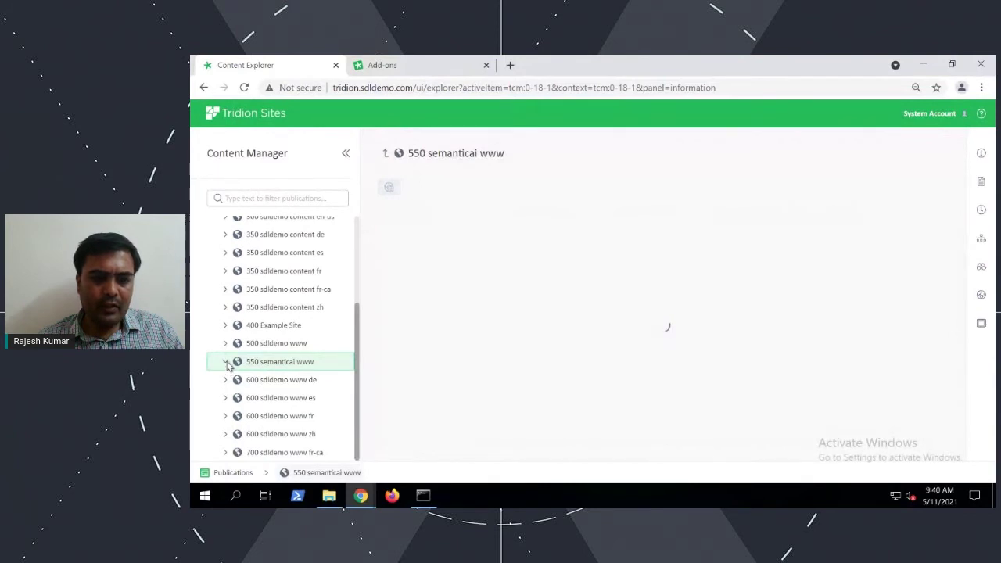
# Switch to the Add-ons page, go back to the list of add-ons and open the details of PoolParty Connector
pyautogui.click(395, 70)
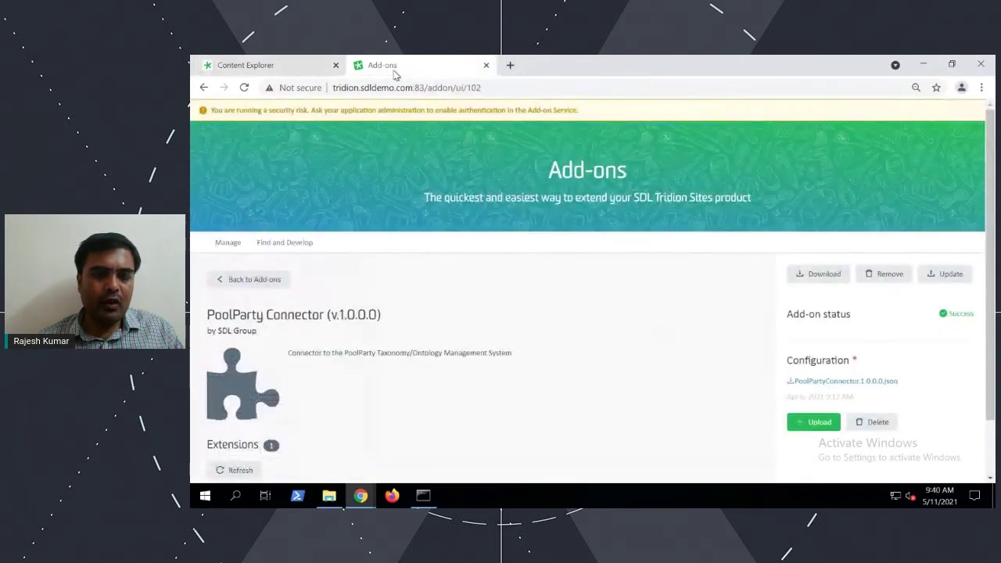
pyautogui.click(250, 277)
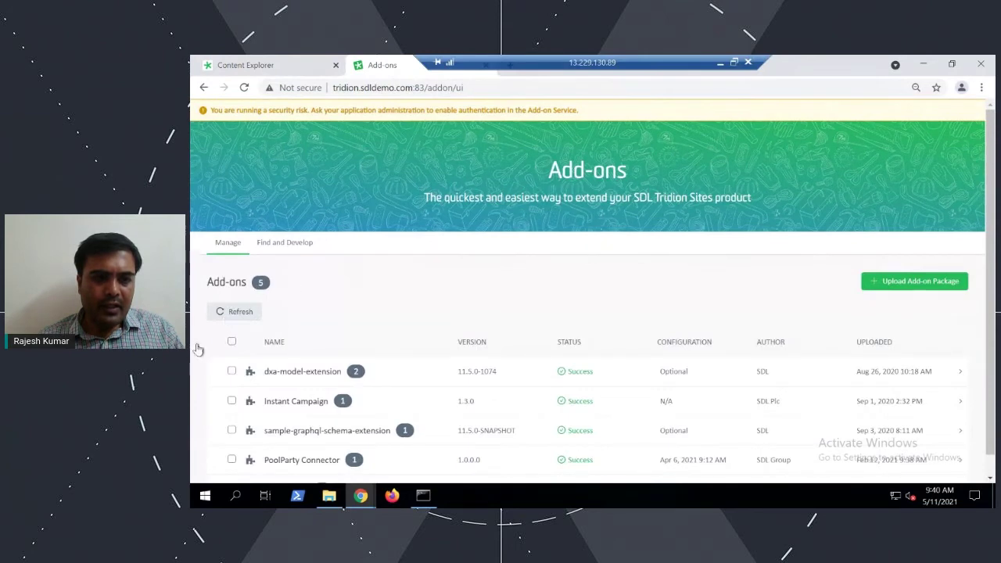
pyautogui.scroll(-1, 198, 355)
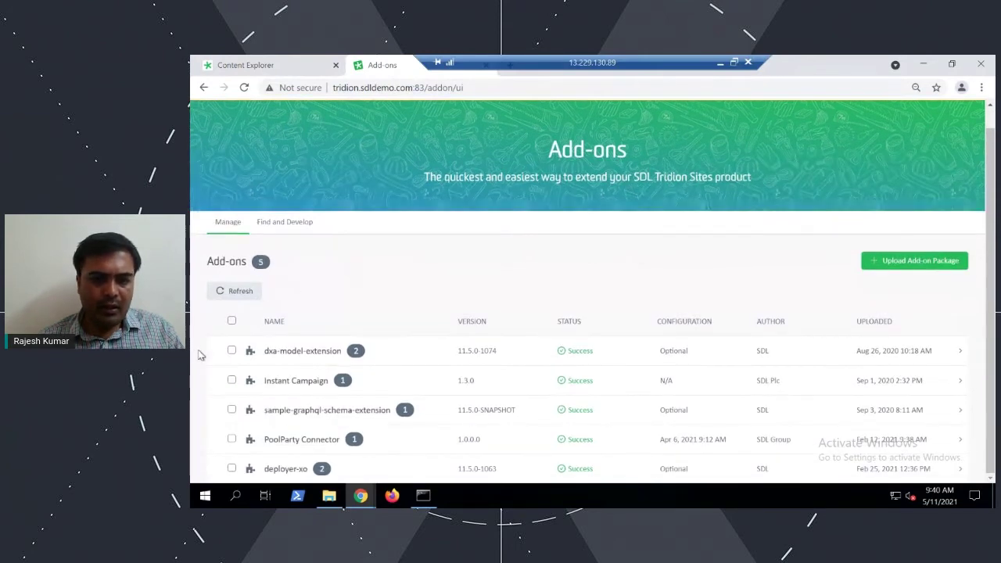
pyautogui.click(292, 441)
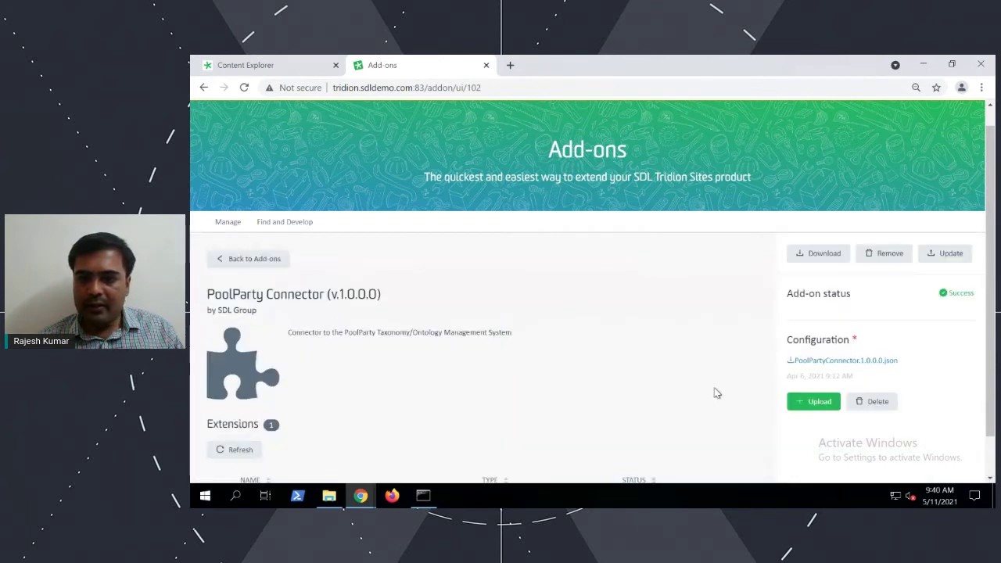
# Download and open the PoolParty Connector configuration JSON file, and return to the list of add-ons
pyautogui.click(825, 365)
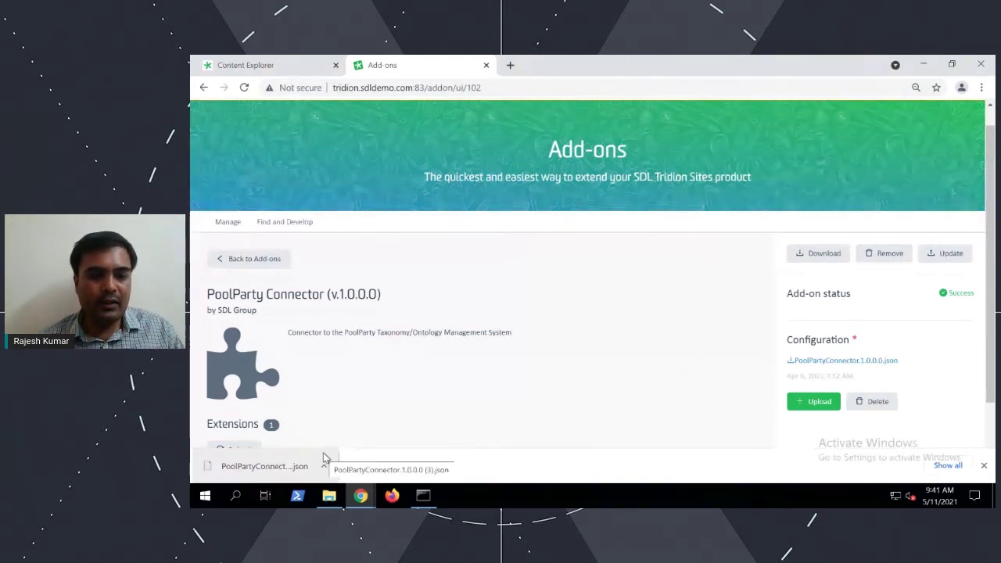
pyautogui.click(287, 468)
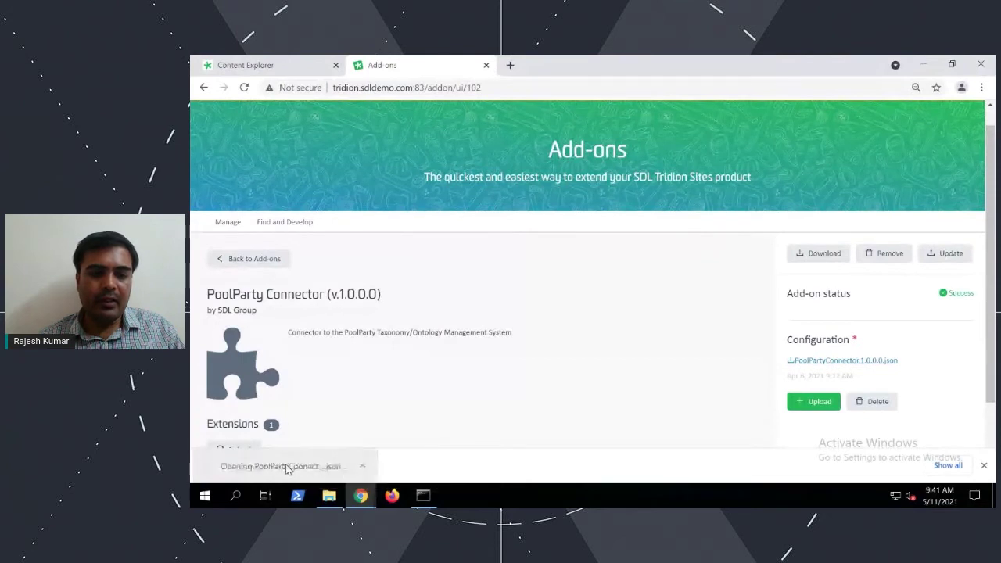
pyautogui.click(461, 361)
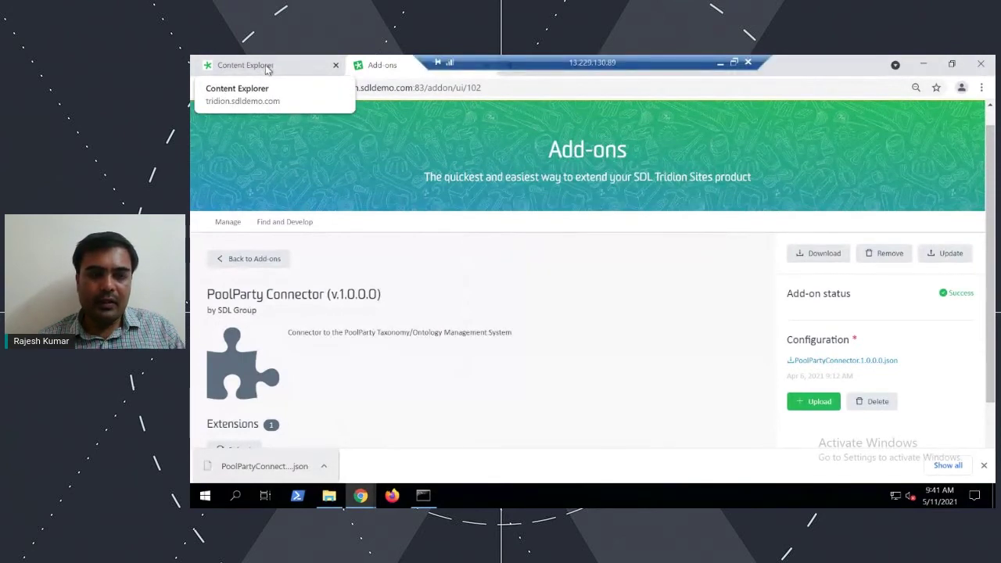
pyautogui.click(233, 261)
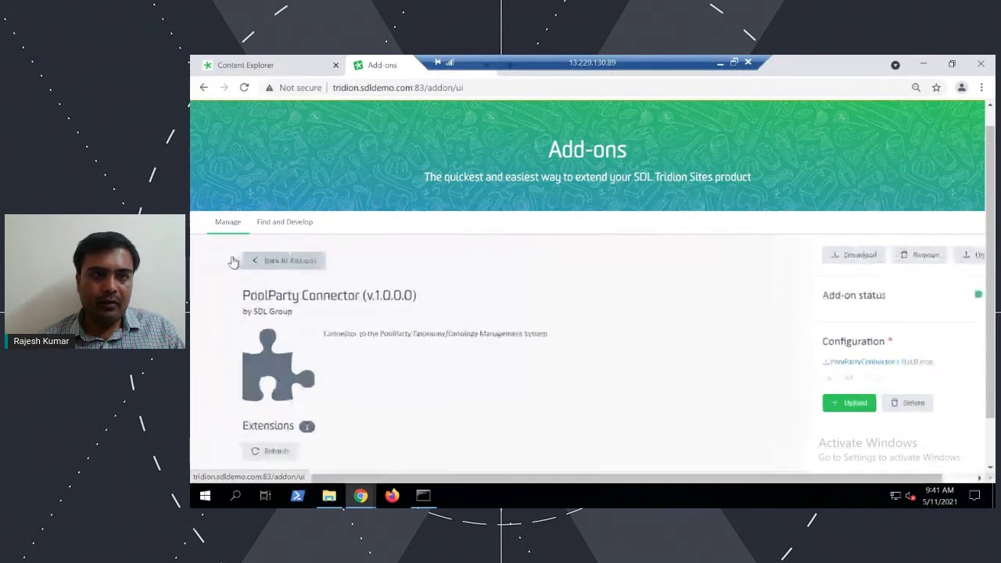
# Back in Content Explorer, expand Taxonomies under 550 semanticai www and show the keywords of PoolParty Audience Profile
pyautogui.click(252, 67)
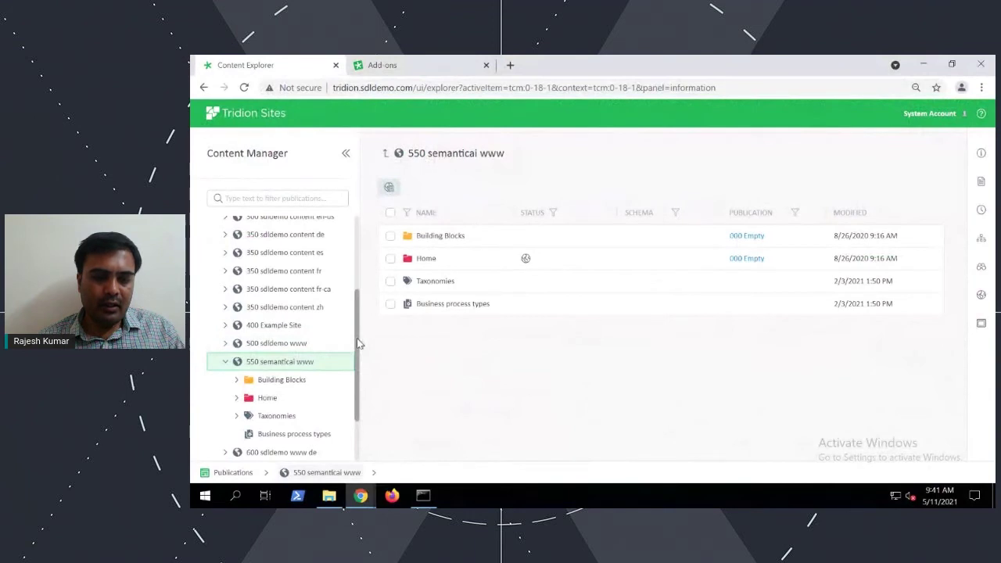
pyautogui.moveTo(358, 343); pyautogui.dragTo(353, 388)
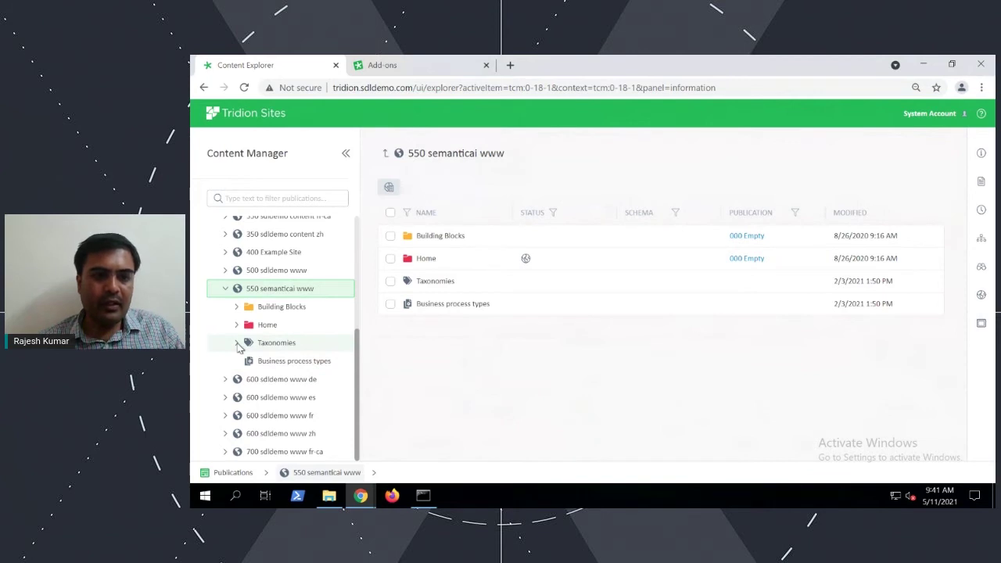
pyautogui.click(238, 347)
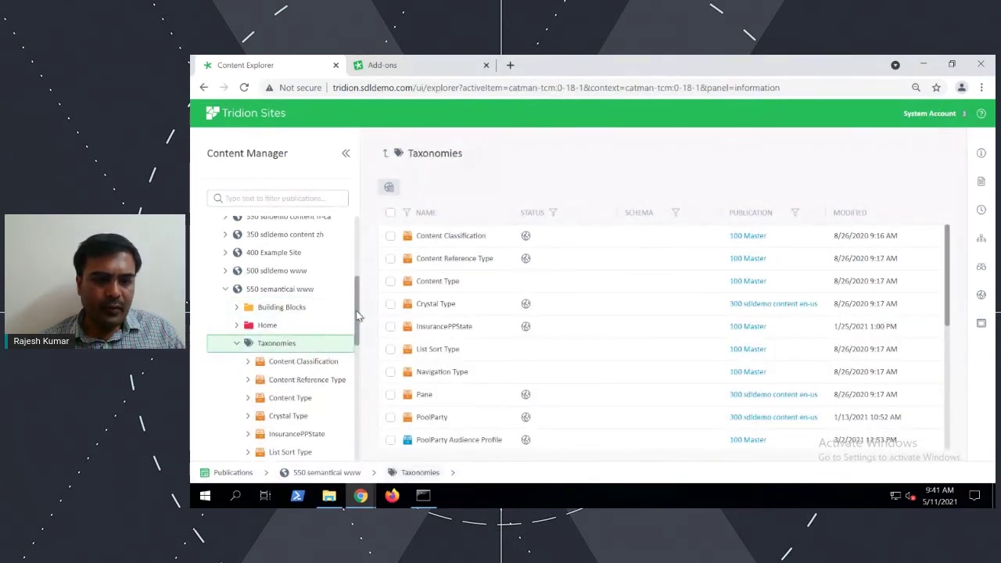
pyautogui.moveTo(356, 315); pyautogui.dragTo(355, 383)
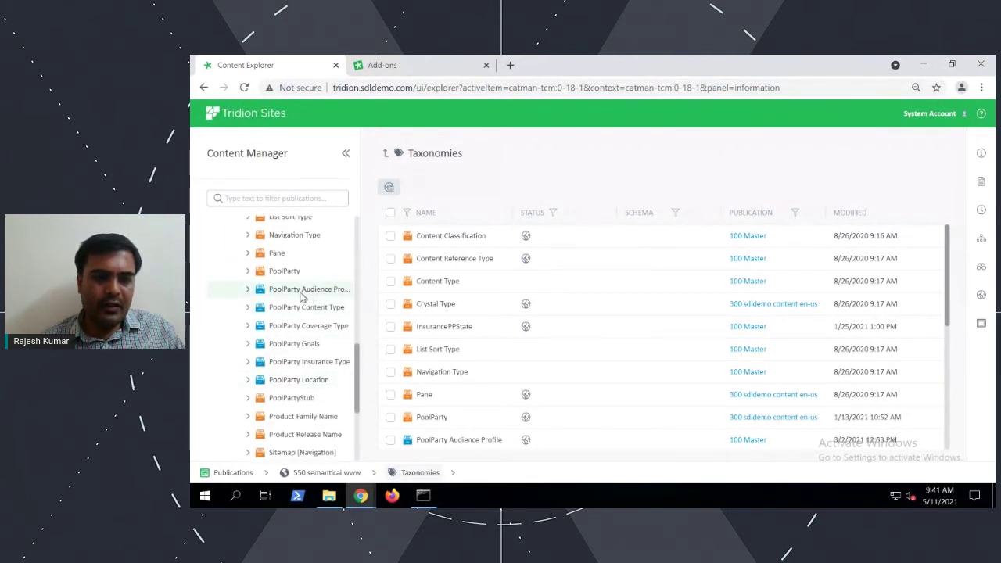
pyautogui.click(247, 292)
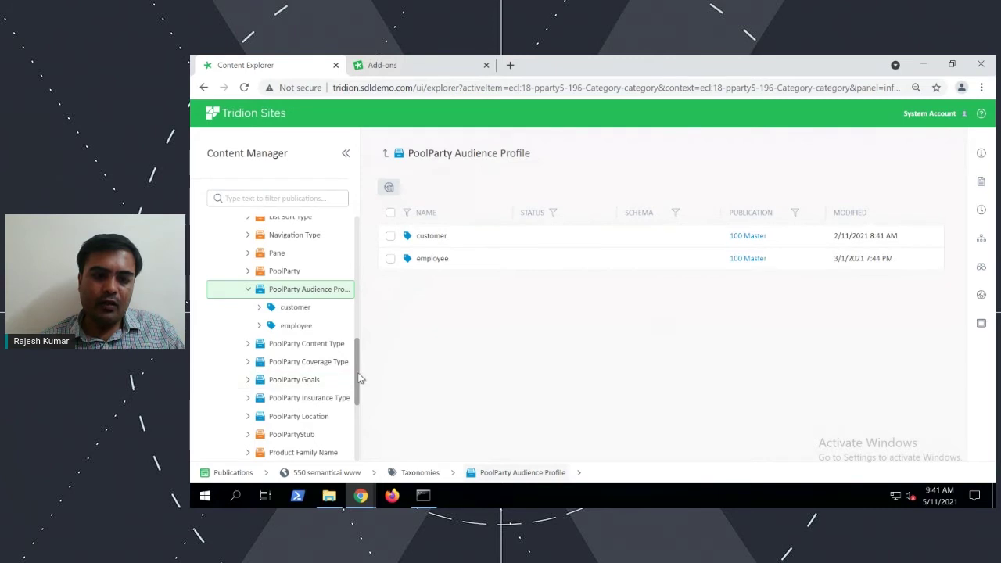
# Open the Insurance folder inside Building Blocks > Content of the 550 semanticai www publication
pyautogui.moveTo(355, 372); pyautogui.dragTo(351, 311)
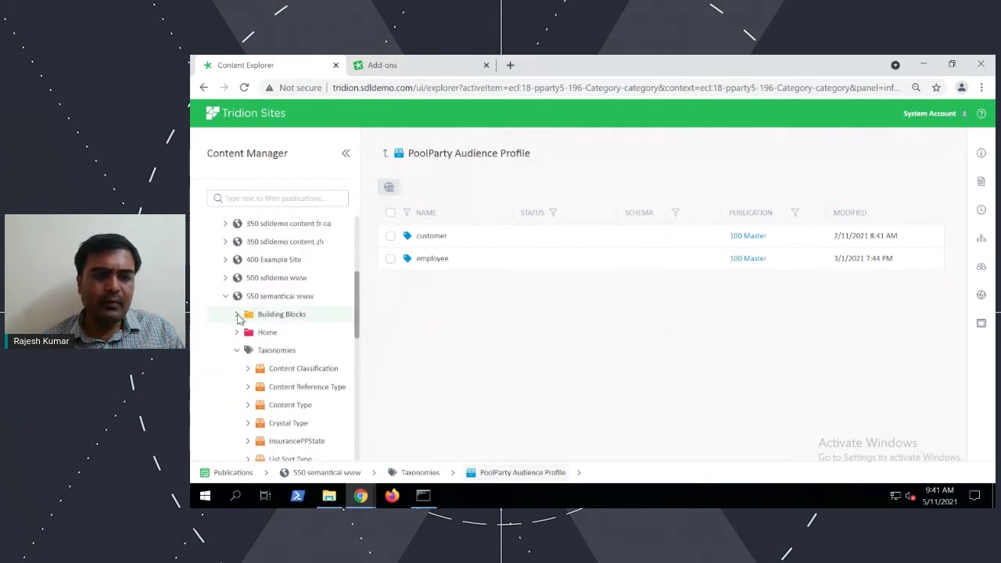
pyautogui.click(239, 316)
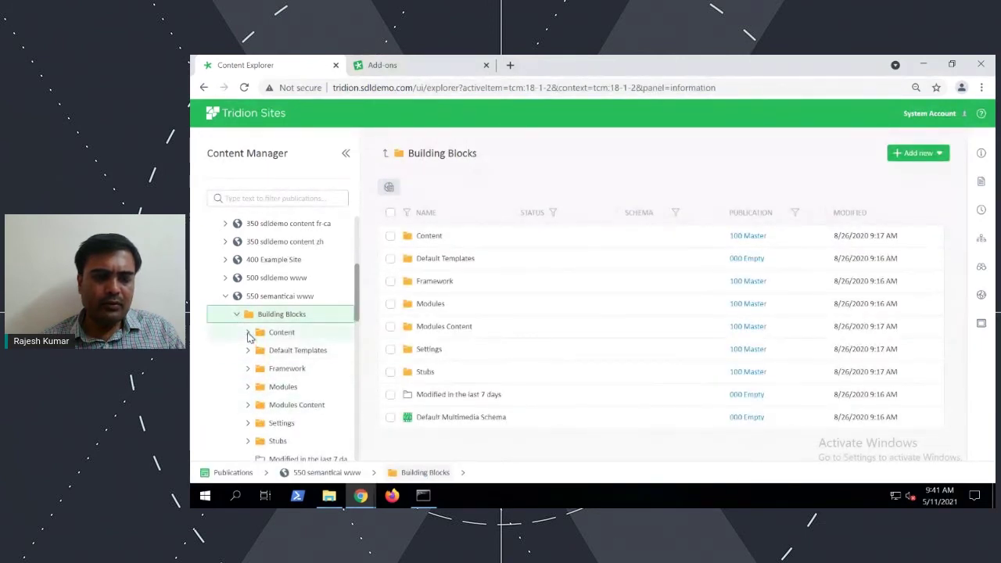
pyautogui.click(249, 335)
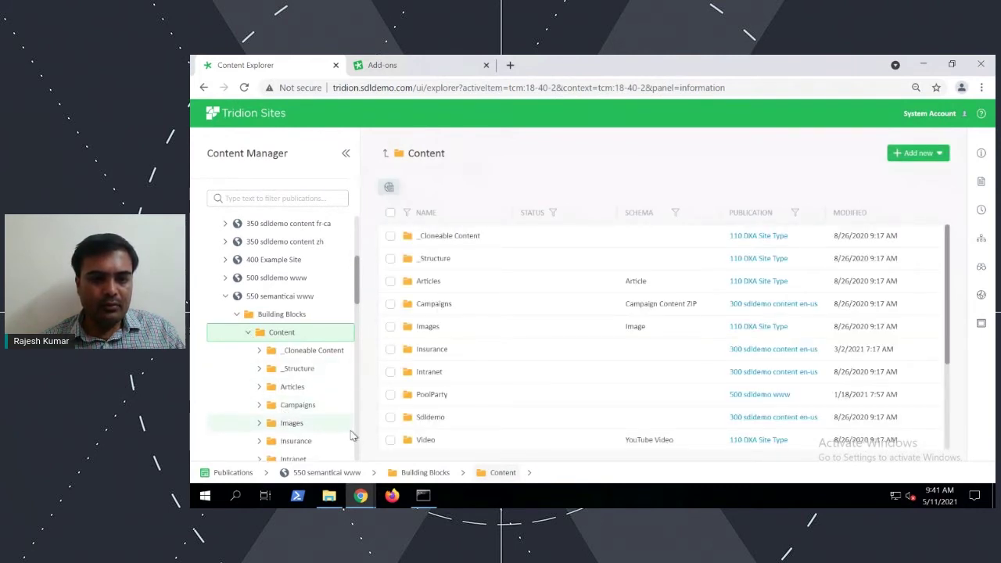
pyautogui.scroll(-3, 356, 436)
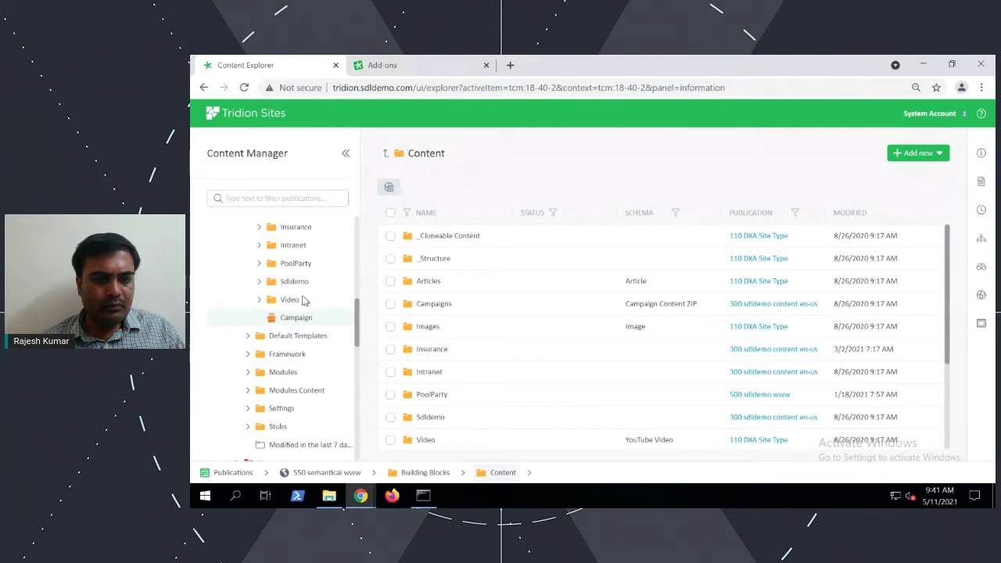
pyautogui.click(275, 231)
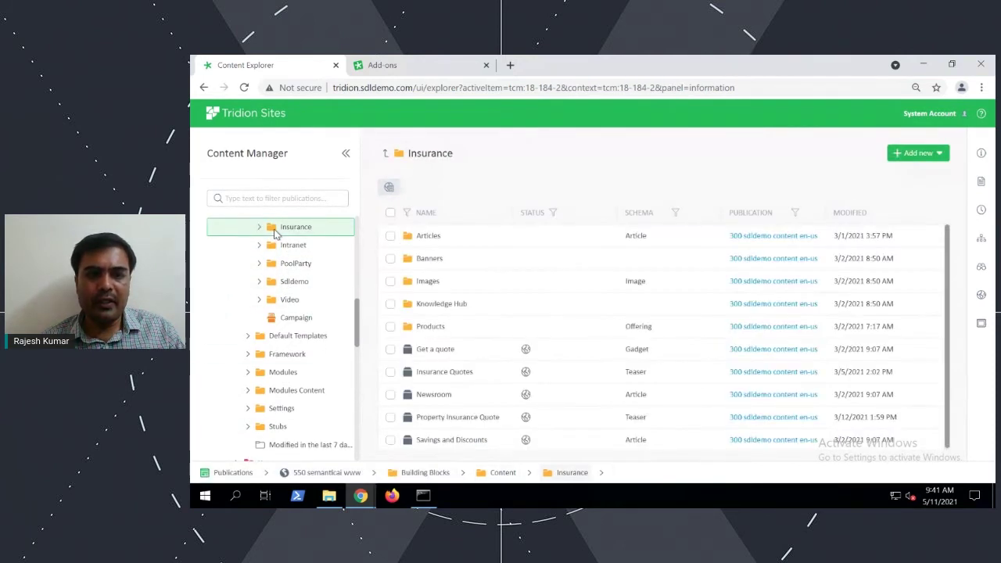
# Open the Insurance Quotes component, review its content and link fields, and return to the Insurance folder
pyautogui.doubleClick(435, 373)
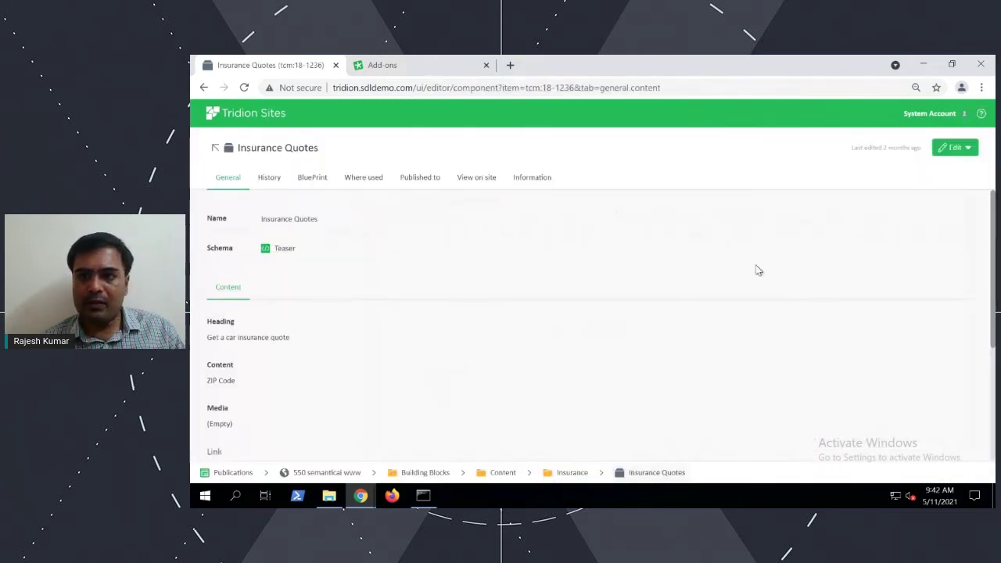
pyautogui.moveTo(993, 272); pyautogui.dragTo(991, 393)
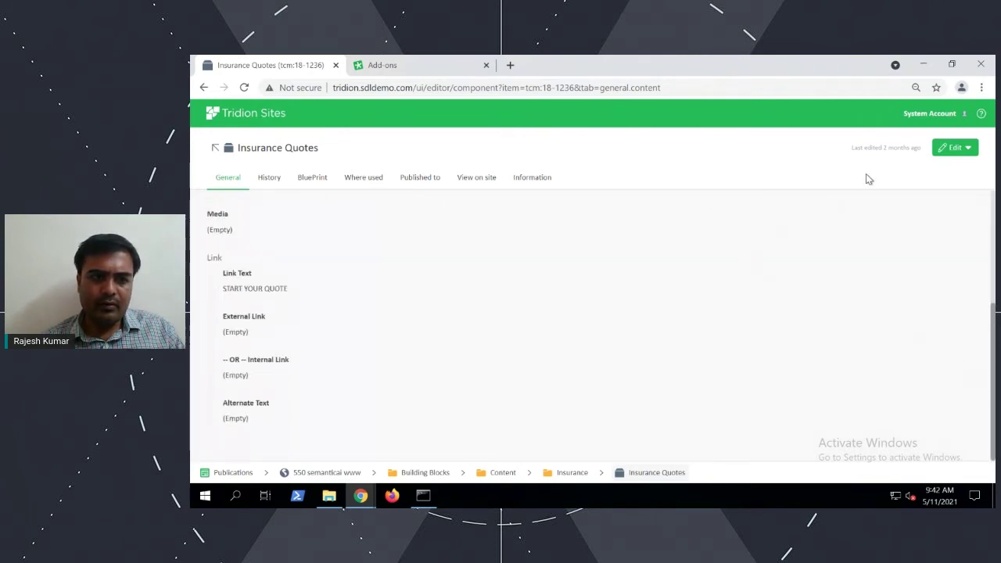
pyautogui.click(214, 150)
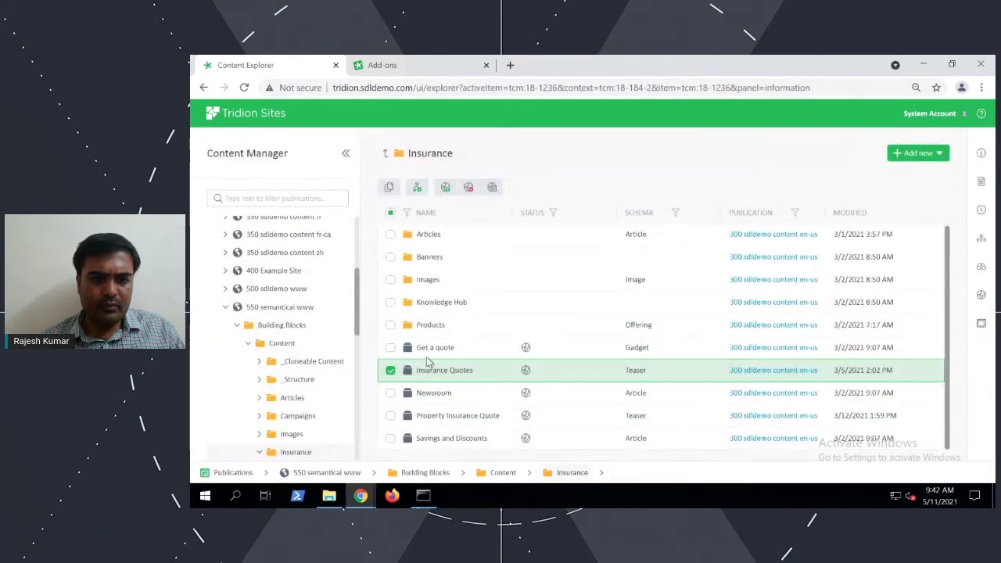
# Open the Get a quote component, start editing its parent item and return to the folder listing
pyautogui.doubleClick(426, 354)
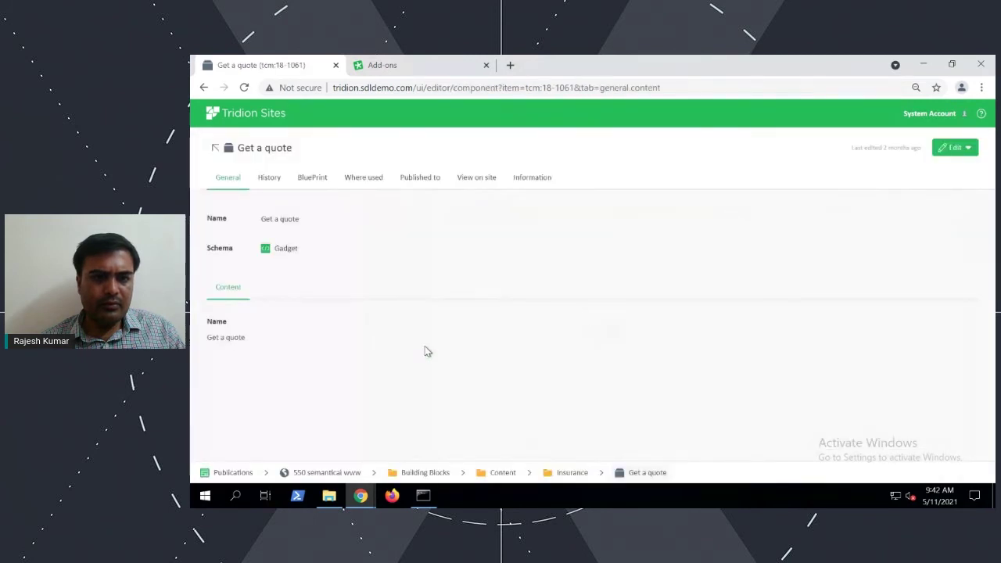
pyautogui.click(954, 152)
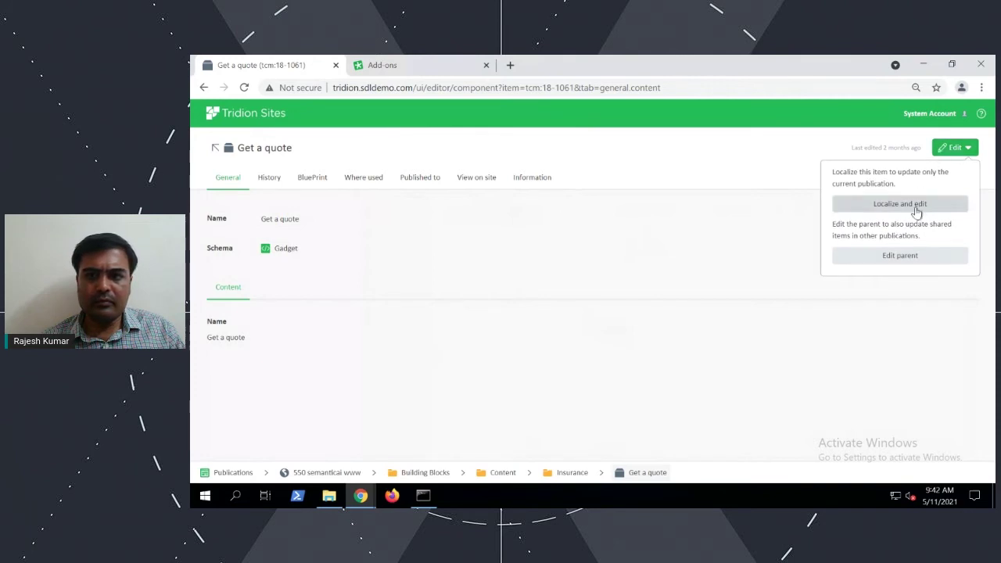
pyautogui.click(903, 258)
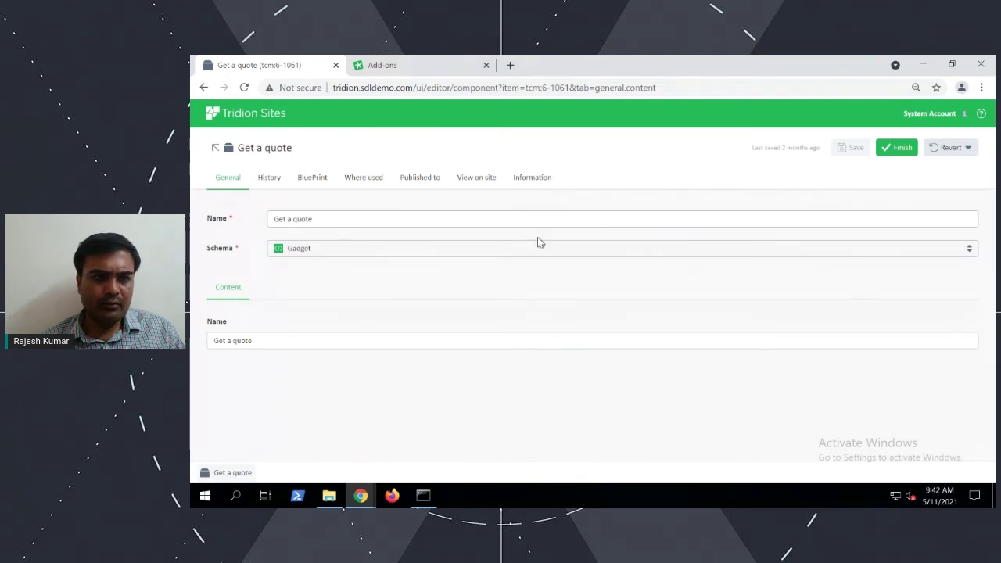
pyautogui.click(215, 149)
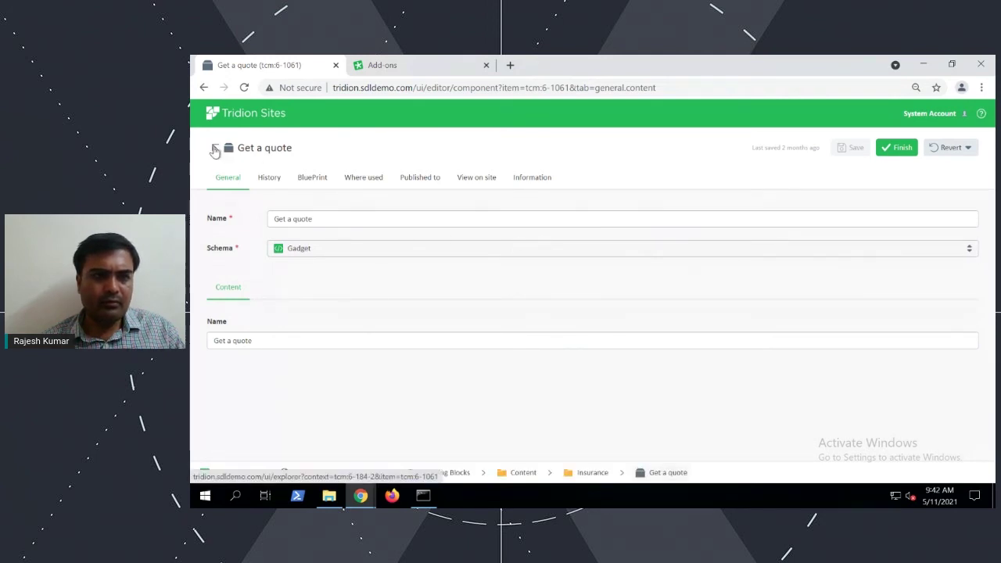
# Open the Products folder inside the Insurance content folder of the 300 sdldemo content en-us publication
pyautogui.click(293, 399)
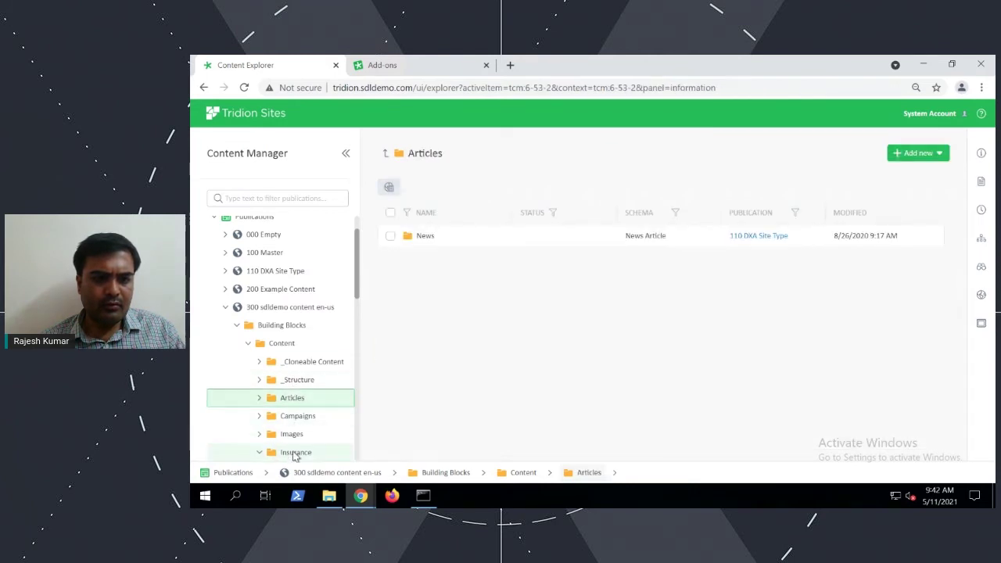
pyautogui.click(294, 454)
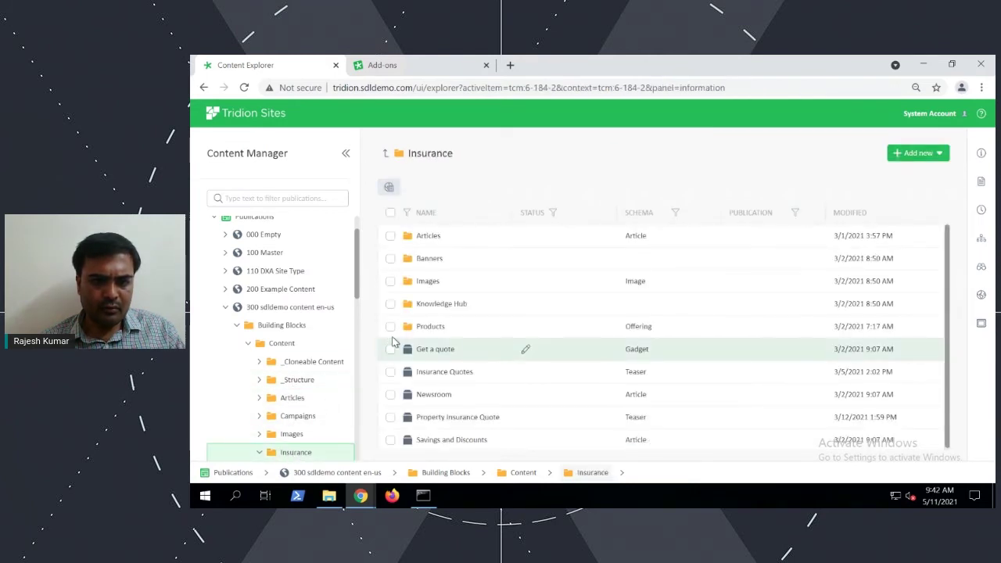
pyautogui.doubleClick(420, 329)
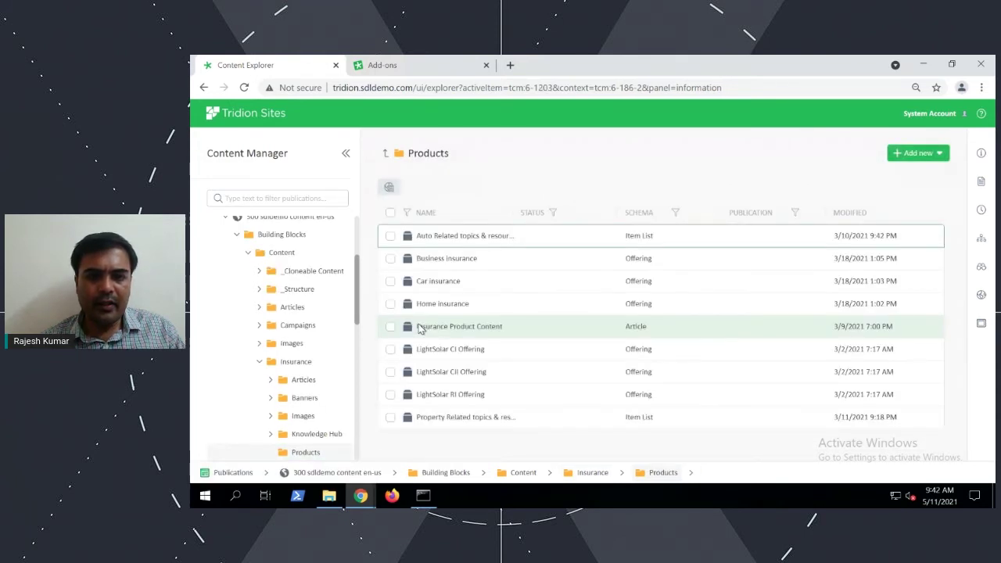
# Open the Auto Related topics & resources component, look through its items and put it into edit mode
pyautogui.click(459, 243)
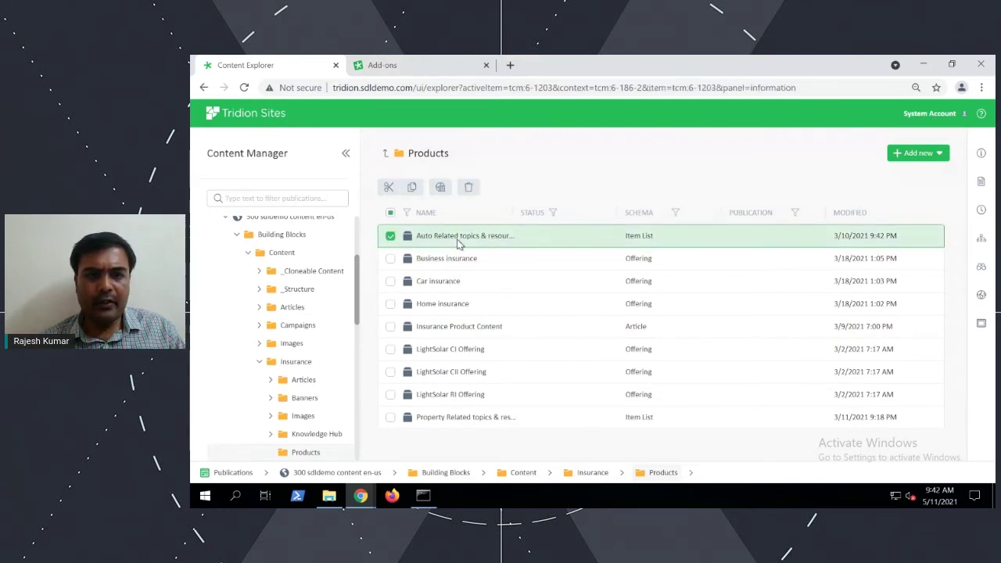
pyautogui.doubleClick(462, 239)
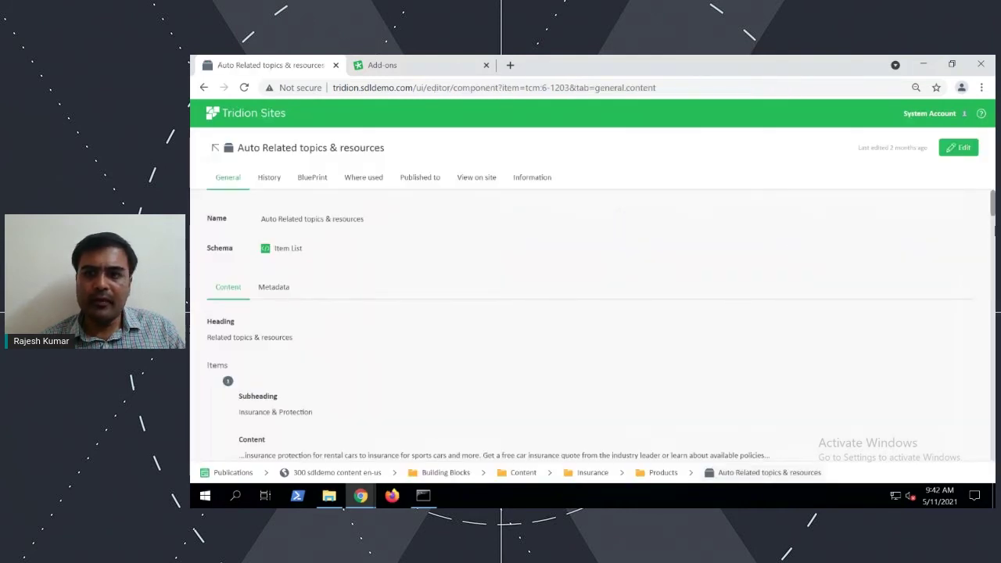
pyautogui.moveTo(993, 212); pyautogui.dragTo(976, 448)
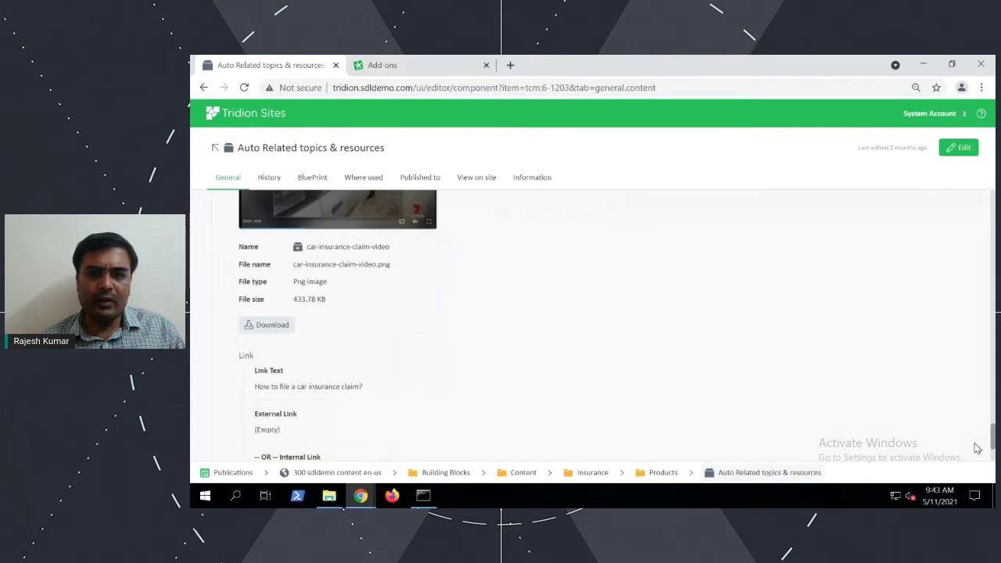
pyautogui.click(957, 153)
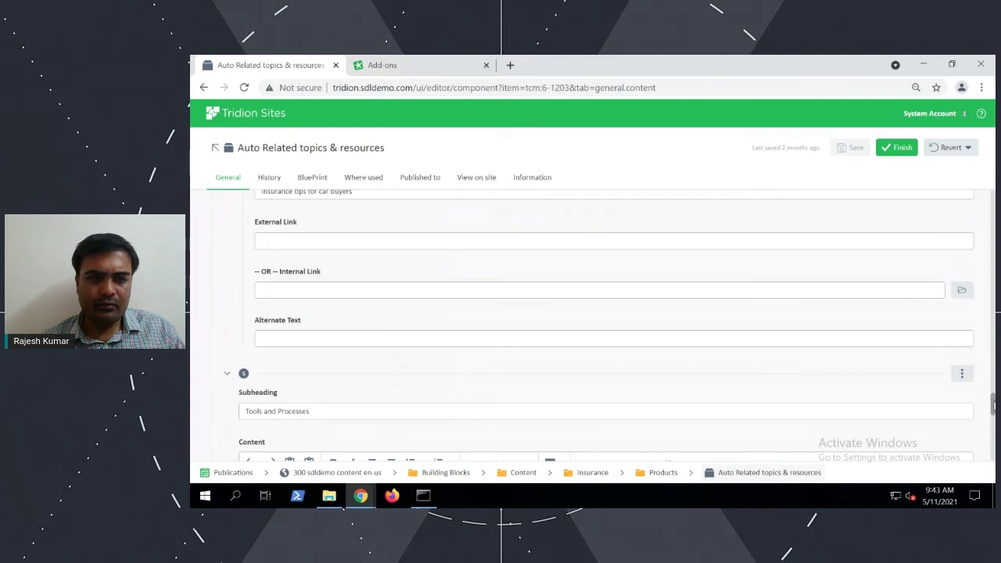
# Leave the Auto Related topics & resources component, open Home insurance from the Products folder for editing and look through its fields
pyautogui.moveTo(991, 404); pyautogui.dragTo(989, 188)
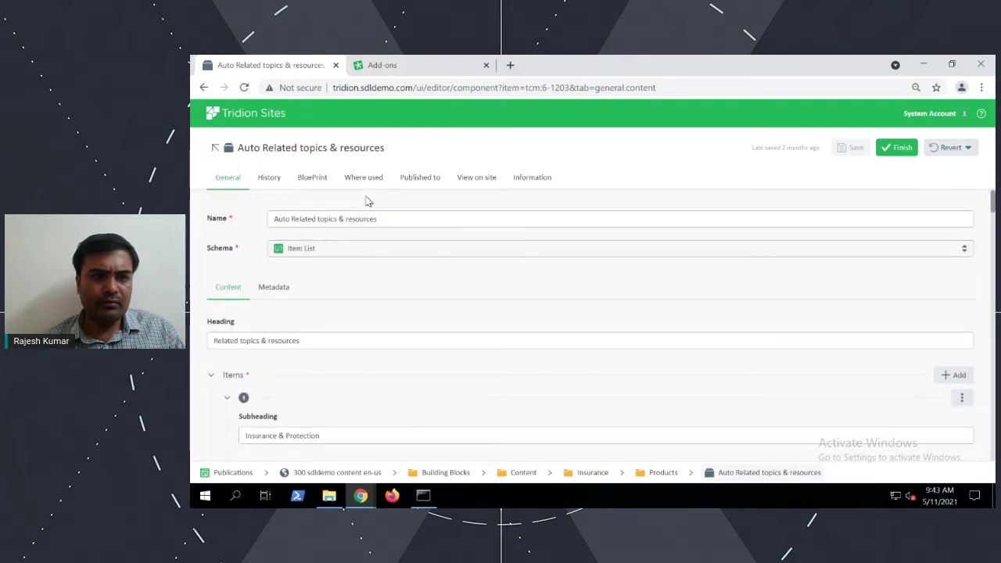
pyautogui.click(218, 148)
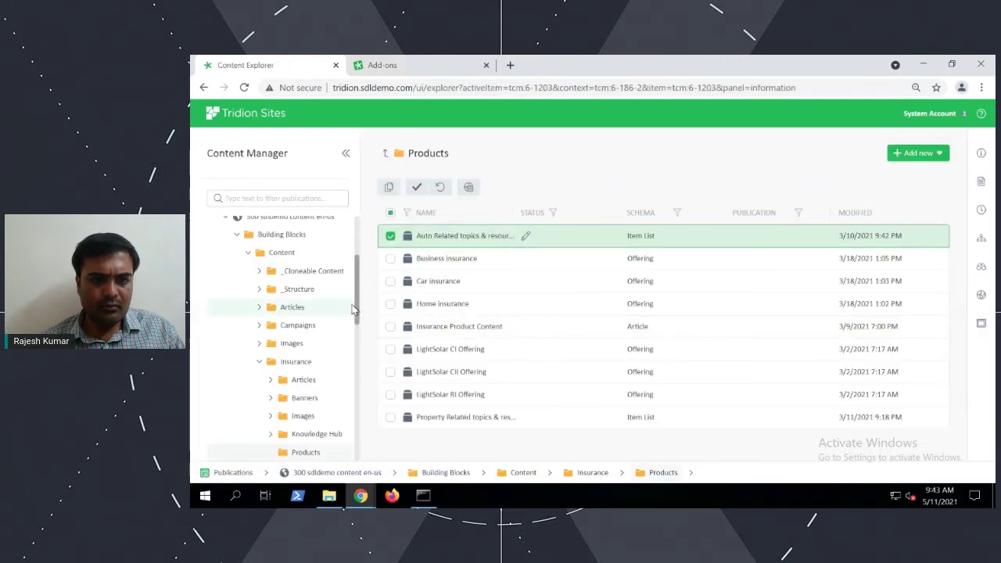
pyautogui.doubleClick(427, 304)
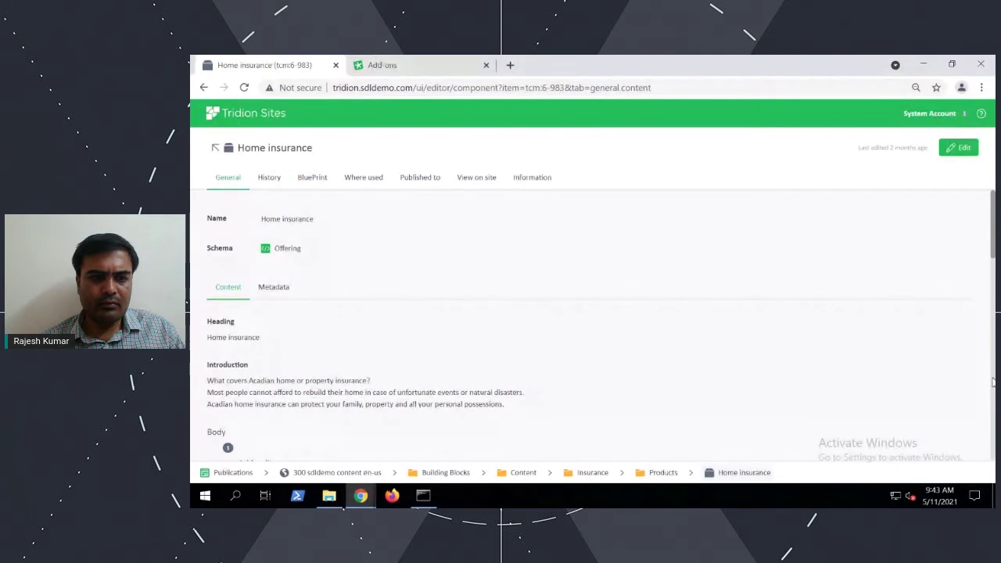
pyautogui.scroll(-10, 993, 382)
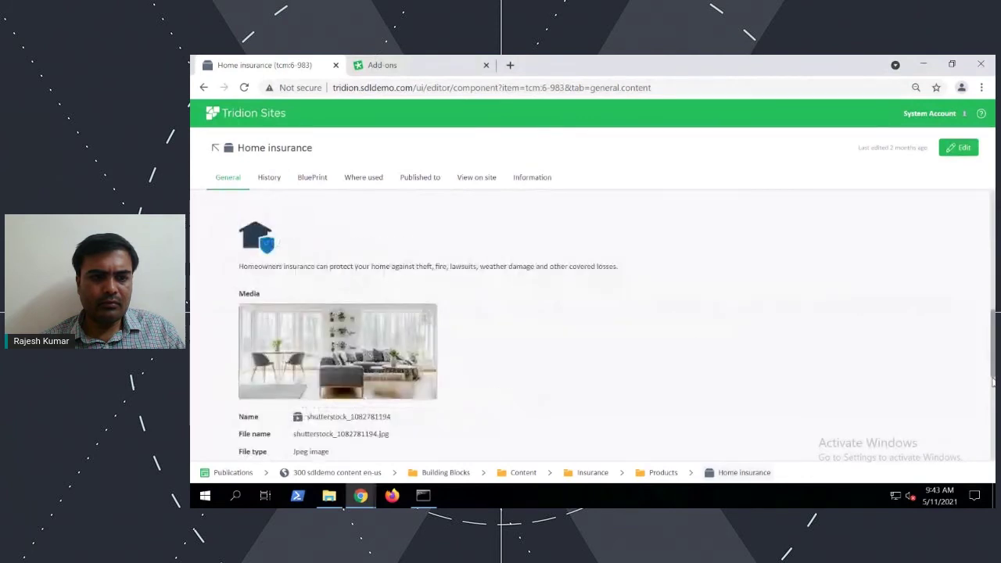
pyautogui.scroll(-5, 992, 399)
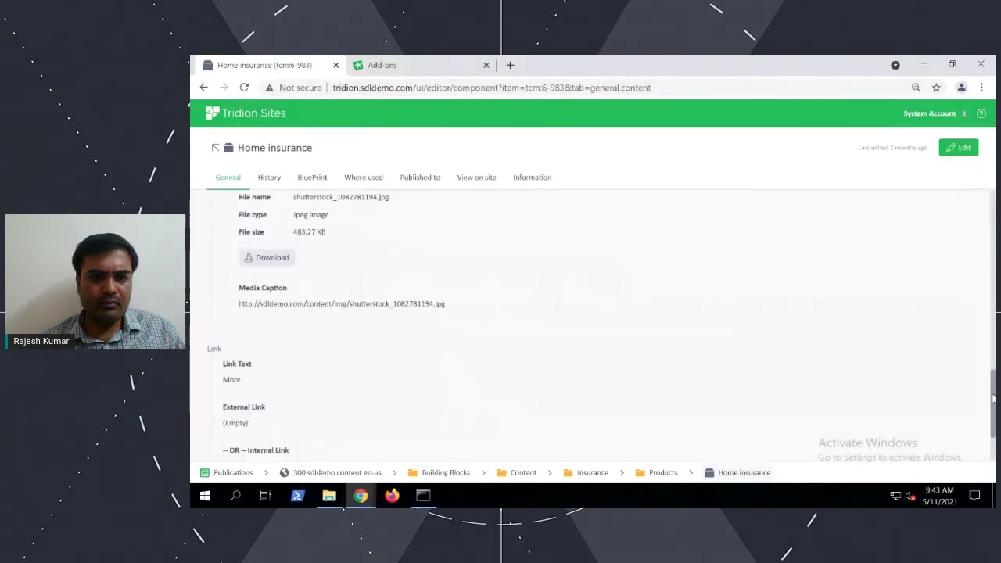
pyautogui.click(961, 149)
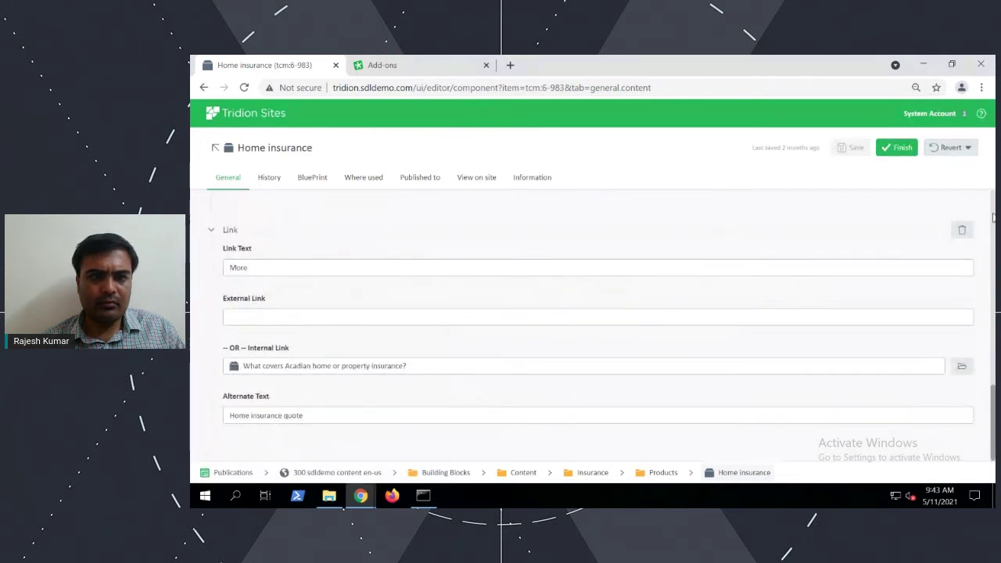
pyautogui.scroll(10, 993, 217)
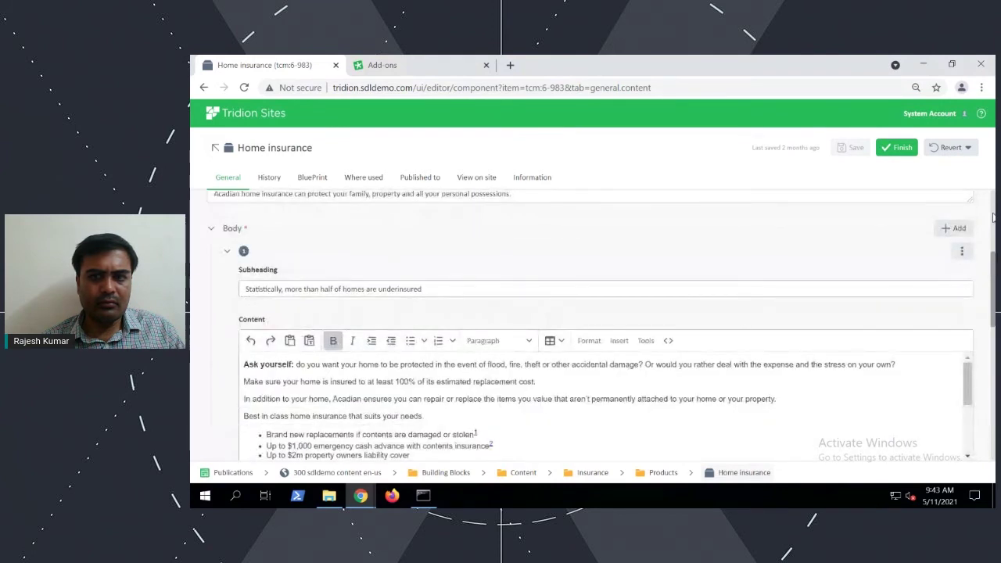
# Leave the Home insurance component and open the News folder inside the Articles content folder
pyautogui.click(212, 150)
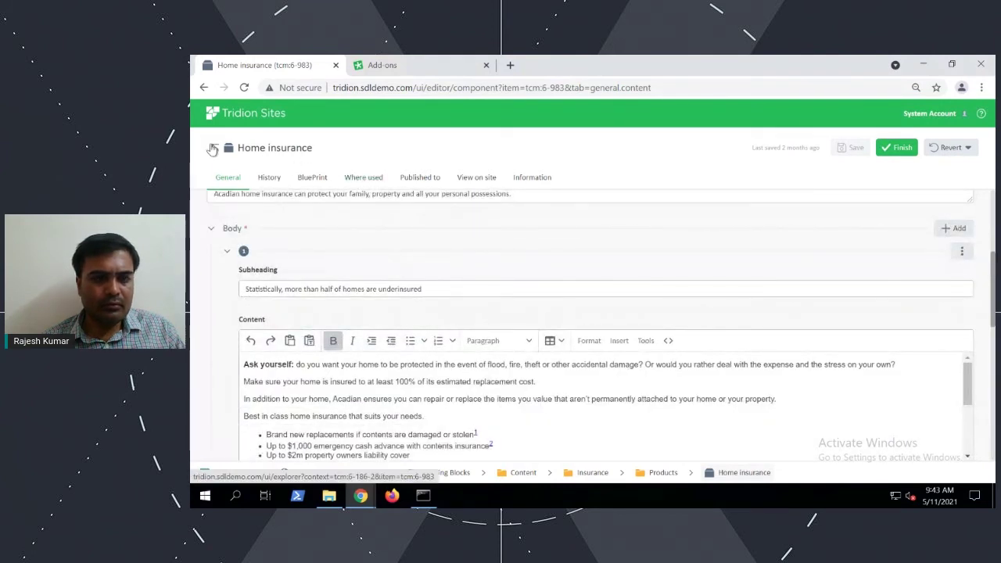
pyautogui.click(291, 306)
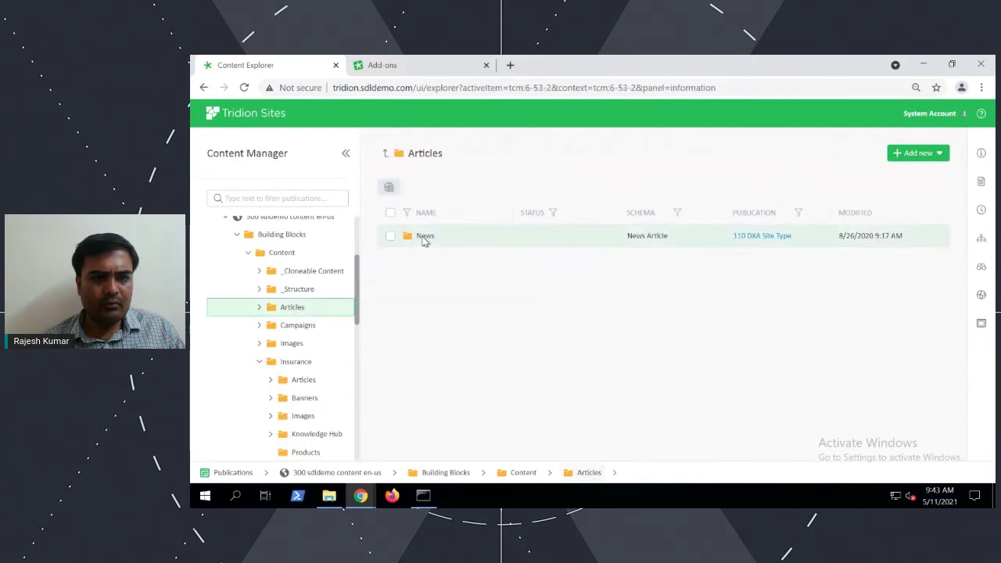
pyautogui.doubleClick(424, 239)
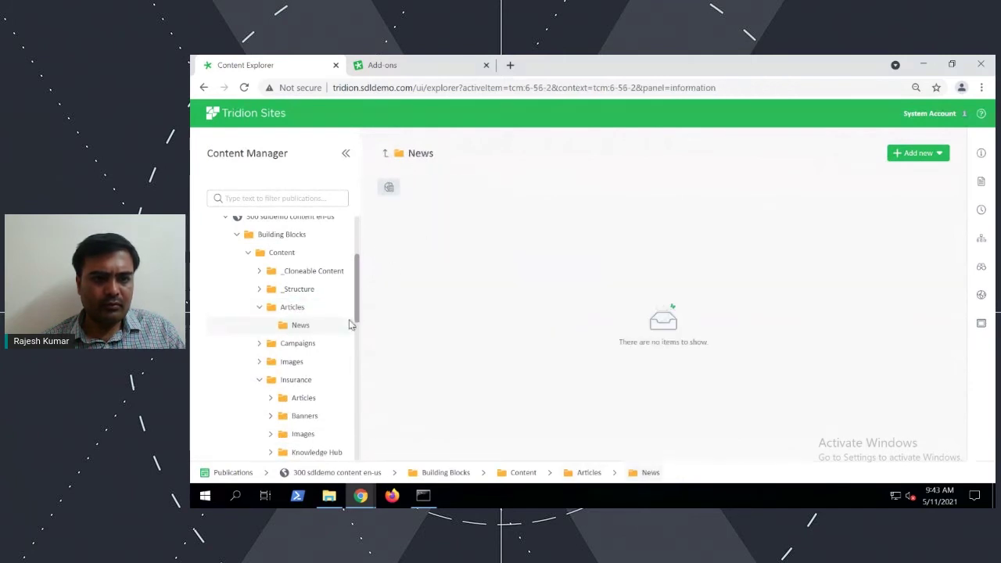
pyautogui.scroll(3, 357, 237)
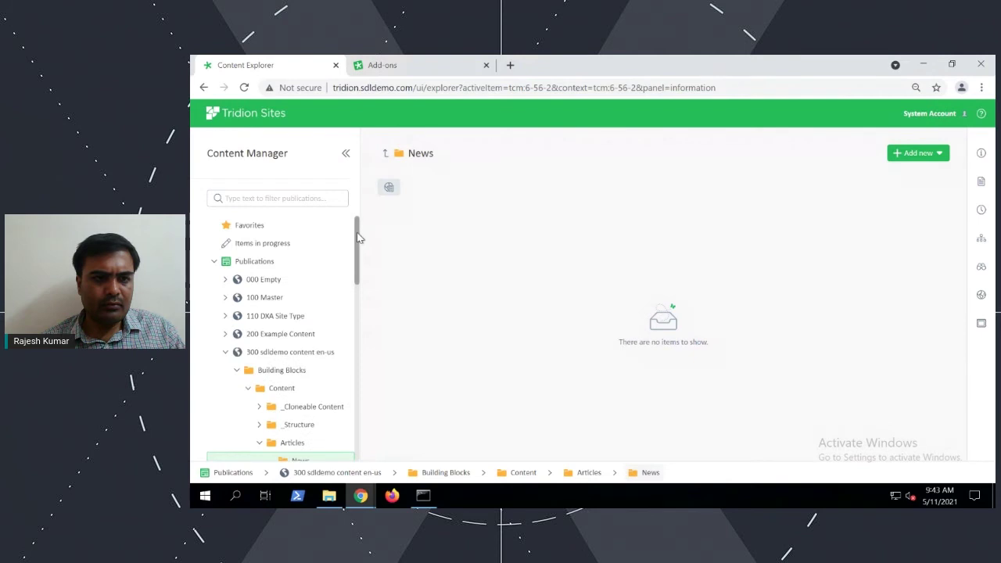
# Collapse the 300 sdldemo content en-us publication and open the Content folder in Building Blocks of the 550 semanticai www publication
pyautogui.click(227, 354)
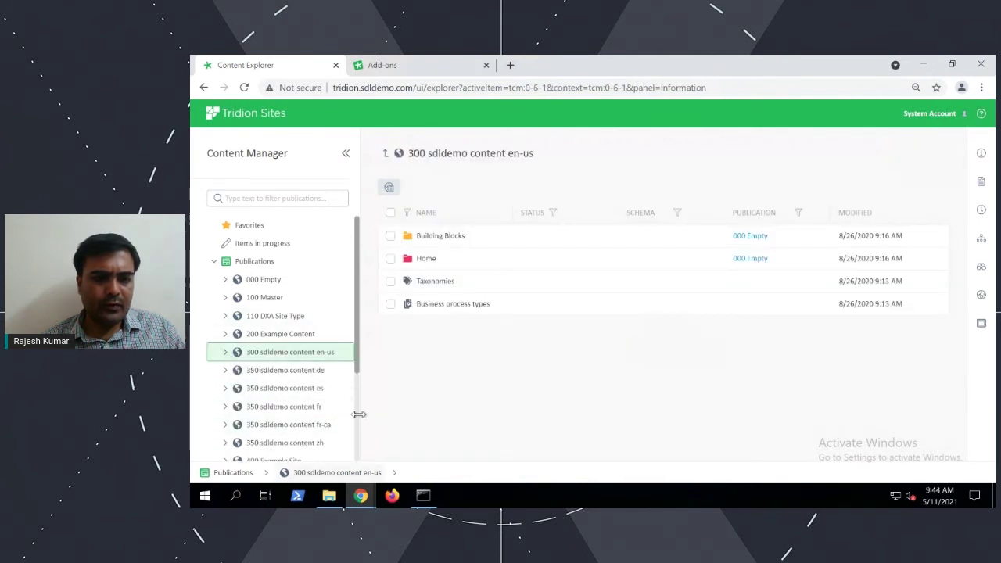
pyautogui.scroll(-3, 356, 421)
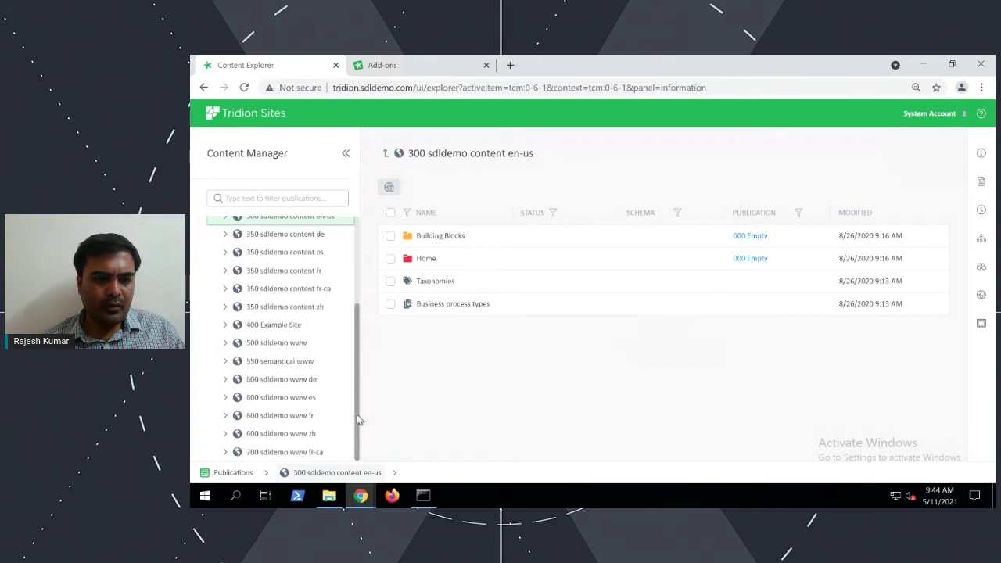
pyautogui.click(265, 361)
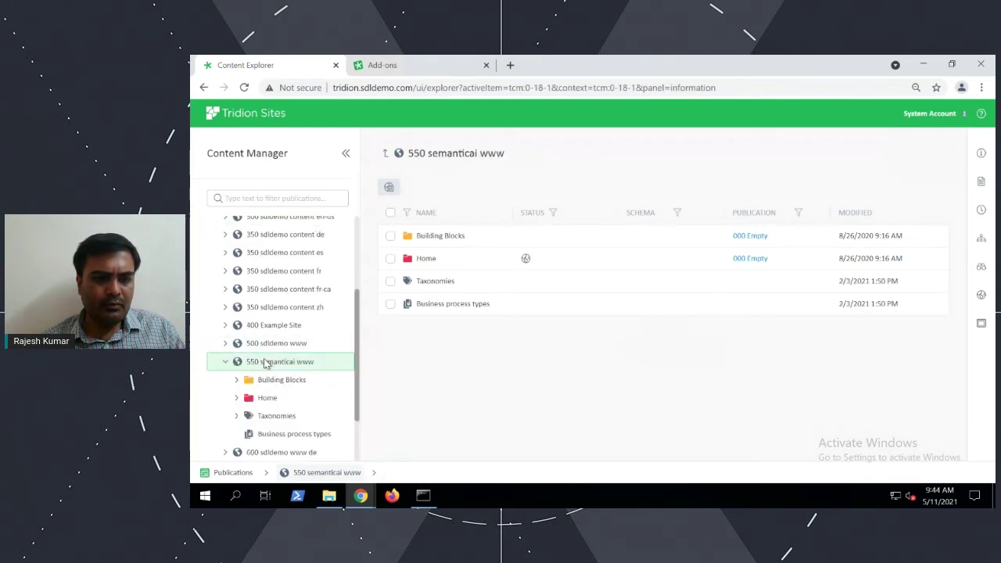
pyautogui.click(267, 381)
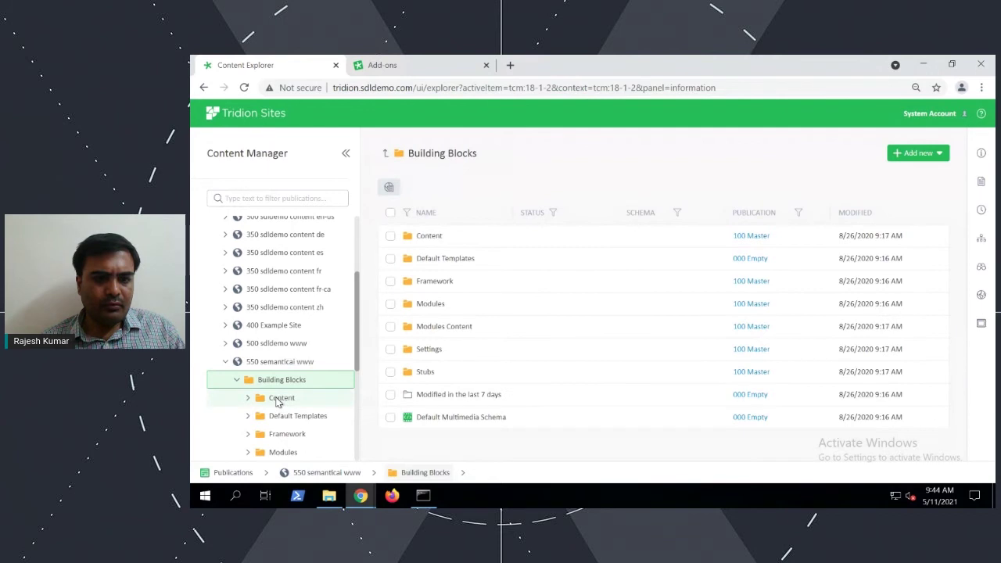
pyautogui.click(279, 399)
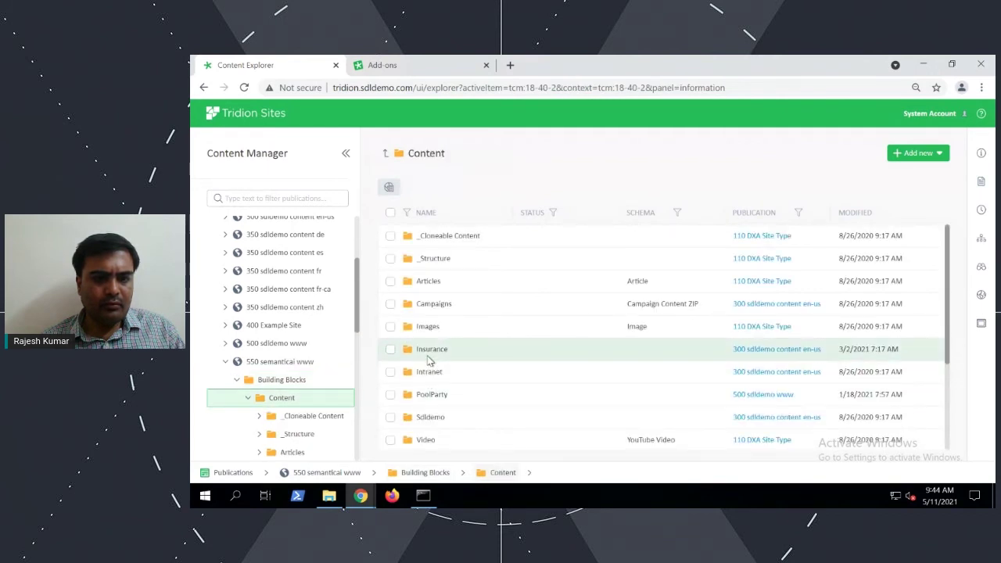
# Open the Get a quote component from the Insurance folder and return to the folder listing
pyautogui.doubleClick(428, 352)
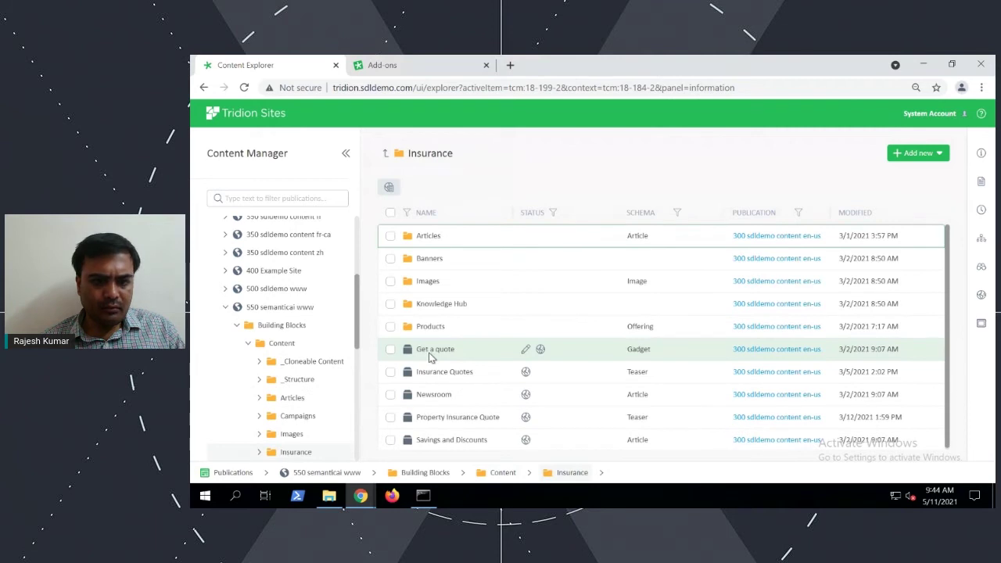
pyautogui.doubleClick(430, 353)
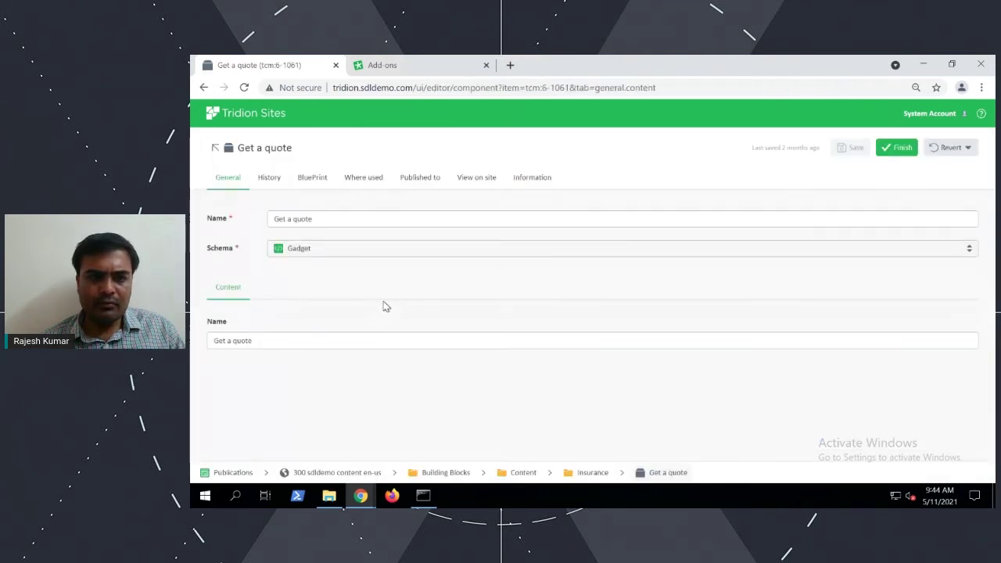
pyautogui.click(215, 148)
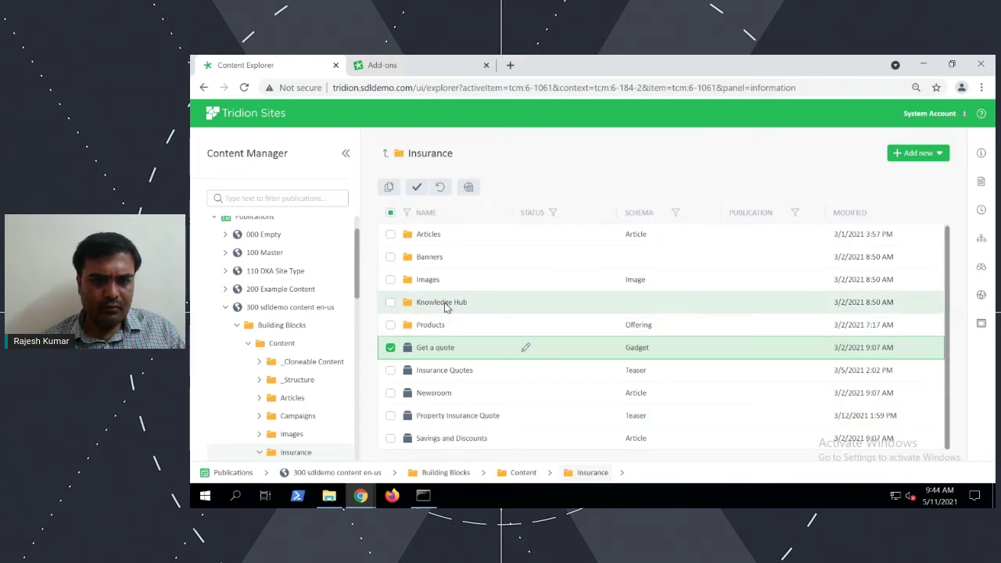
# Open the Insurance Product Content component from the Products folder for editing and review its article body
pyautogui.click(432, 325)
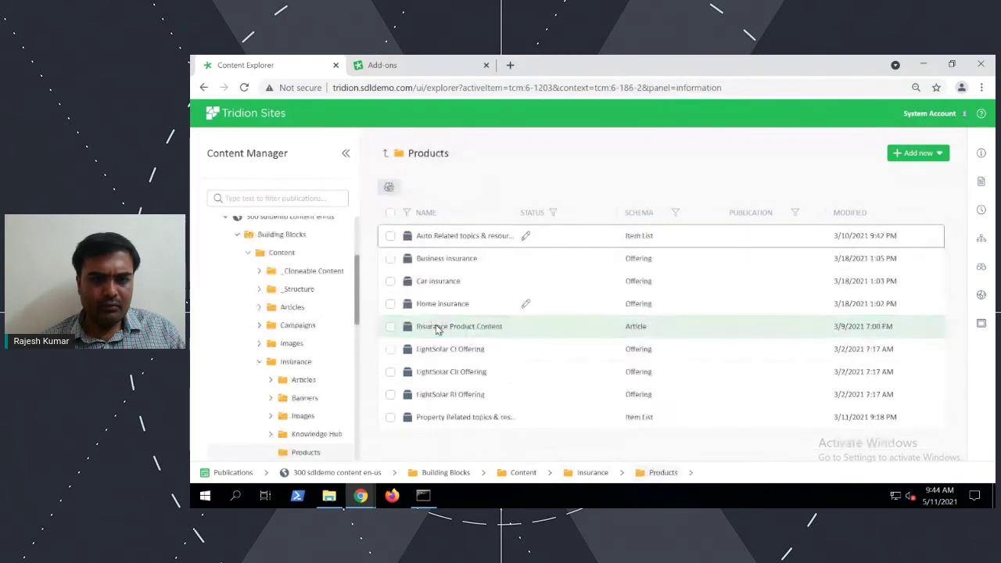
pyautogui.click(441, 307)
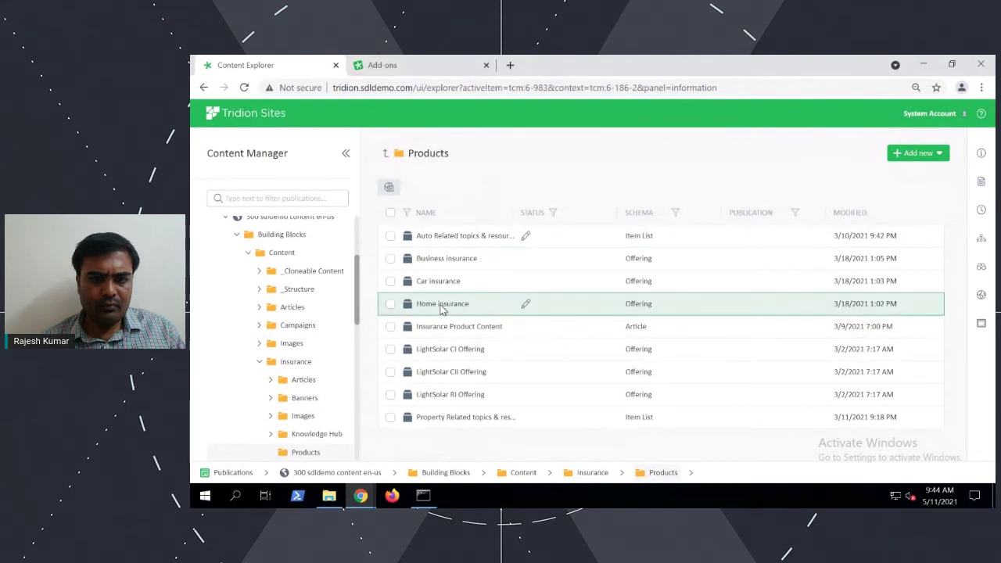
pyautogui.doubleClick(442, 328)
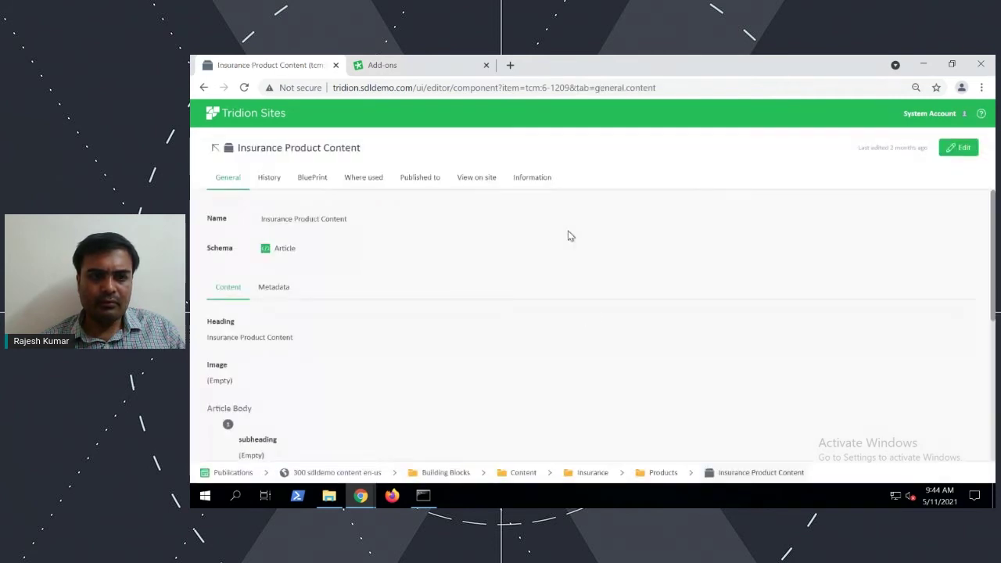
pyautogui.click(960, 148)
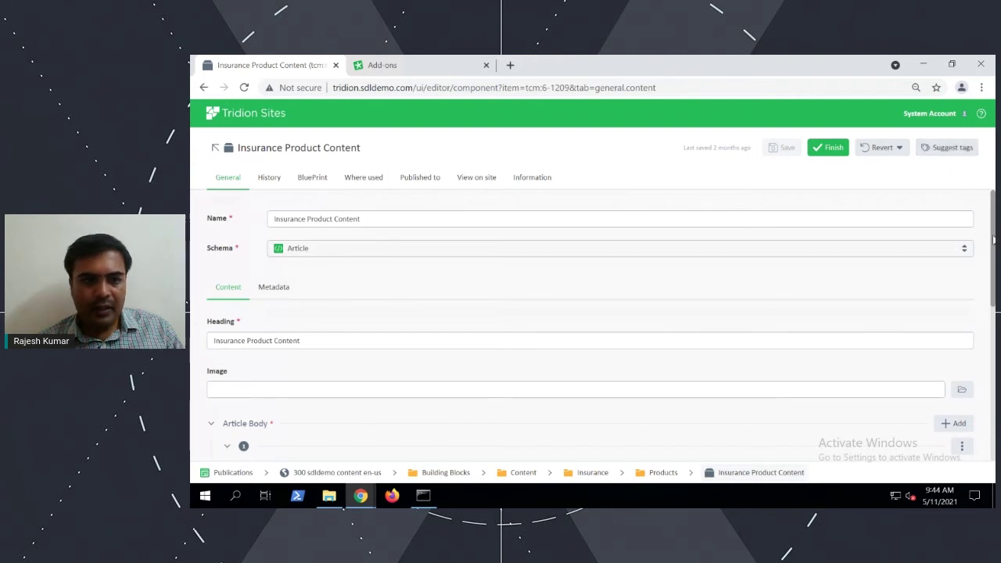
pyautogui.moveTo(993, 240); pyautogui.dragTo(991, 420)
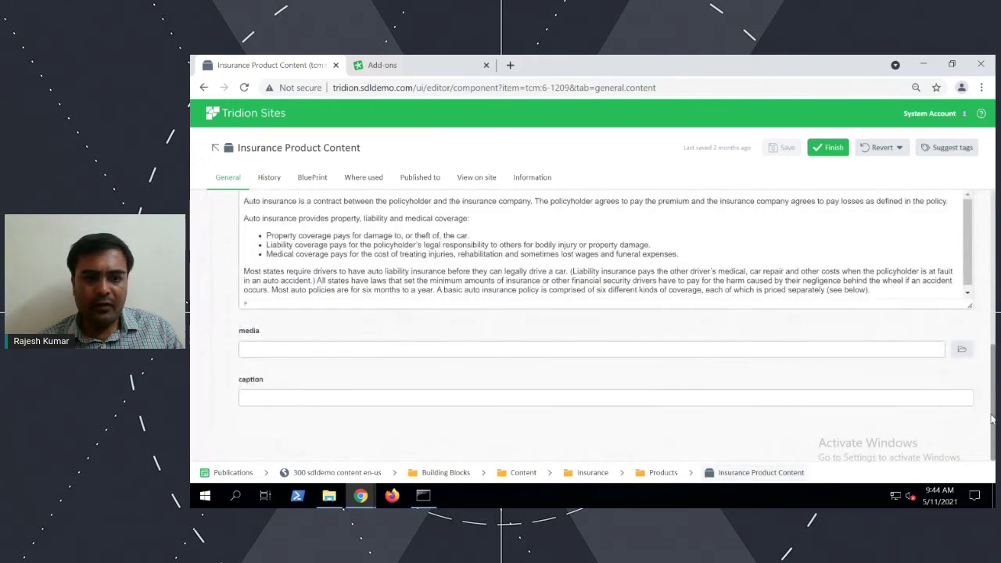
pyautogui.scroll(3, 991, 420)
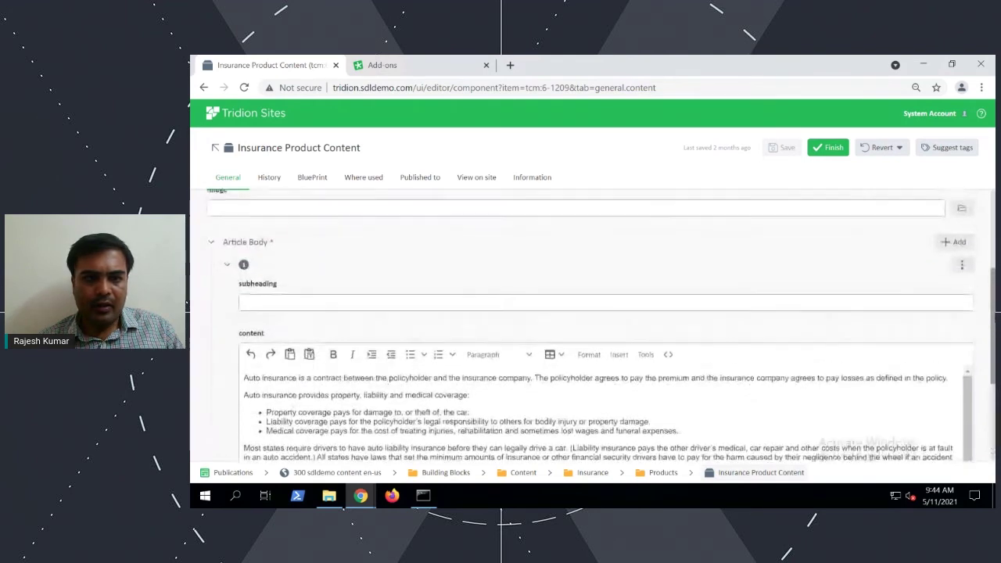
pyautogui.scroll(3, 991, 216)
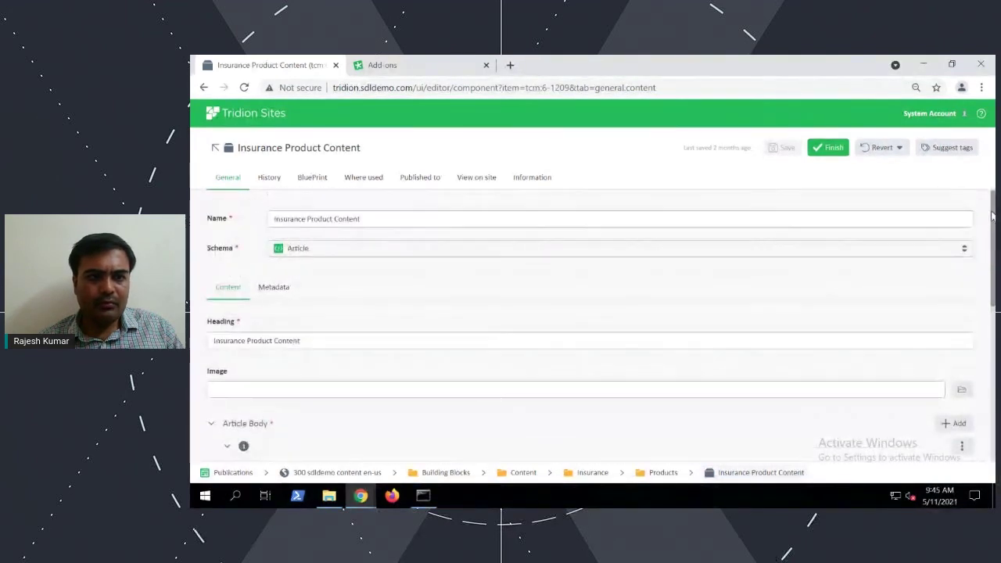
# Generate tag suggestions for the Insurance Product Content component and display its metadata fields
pyautogui.click(943, 151)
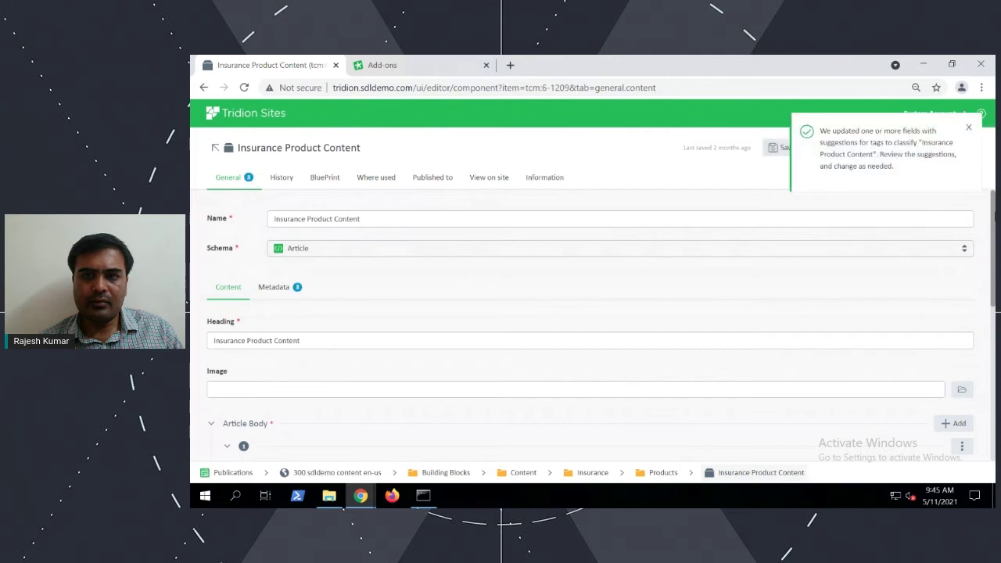
pyautogui.scroll(-5, 593, 327)
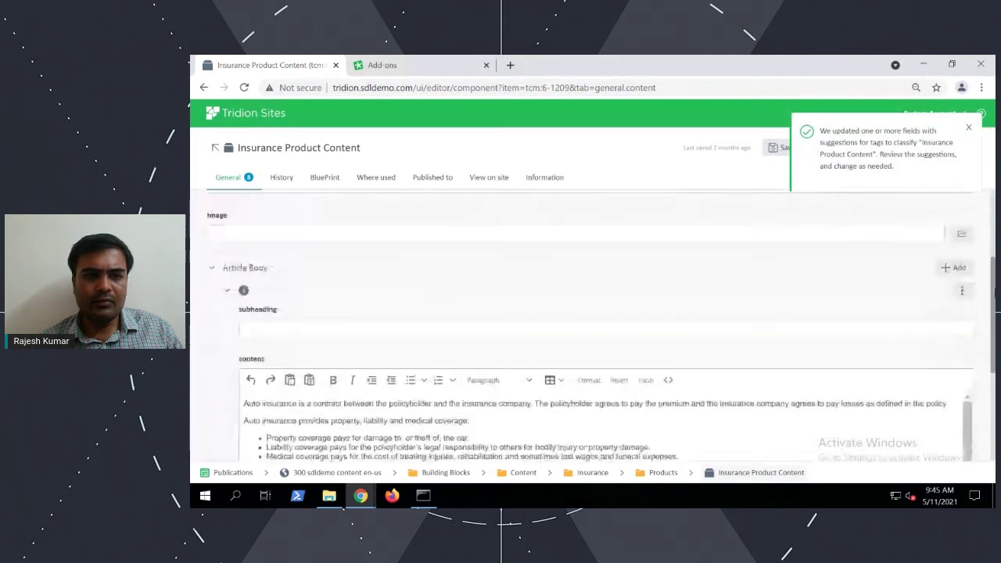
pyautogui.scroll(6, 984, 226)
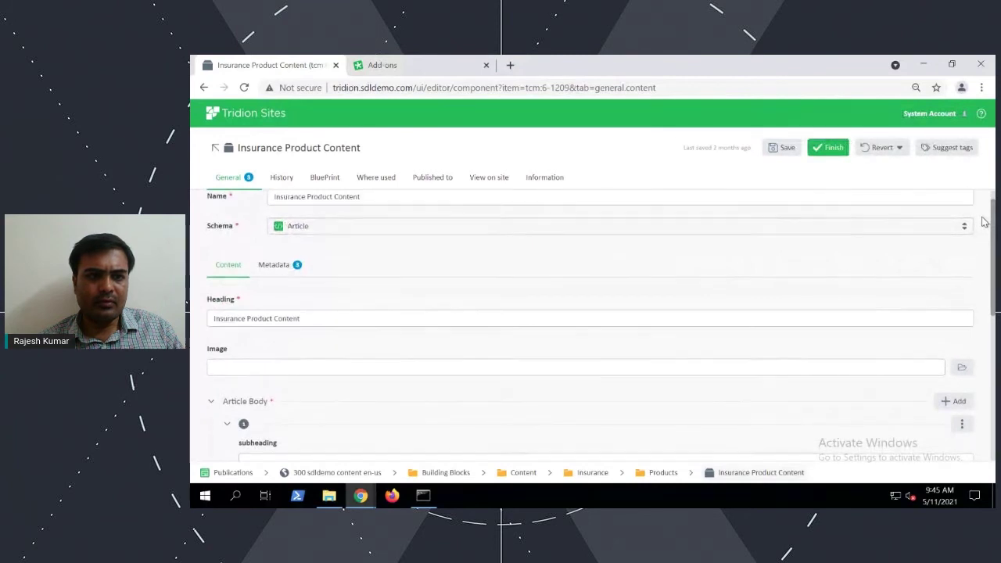
pyautogui.scroll(1, 981, 215)
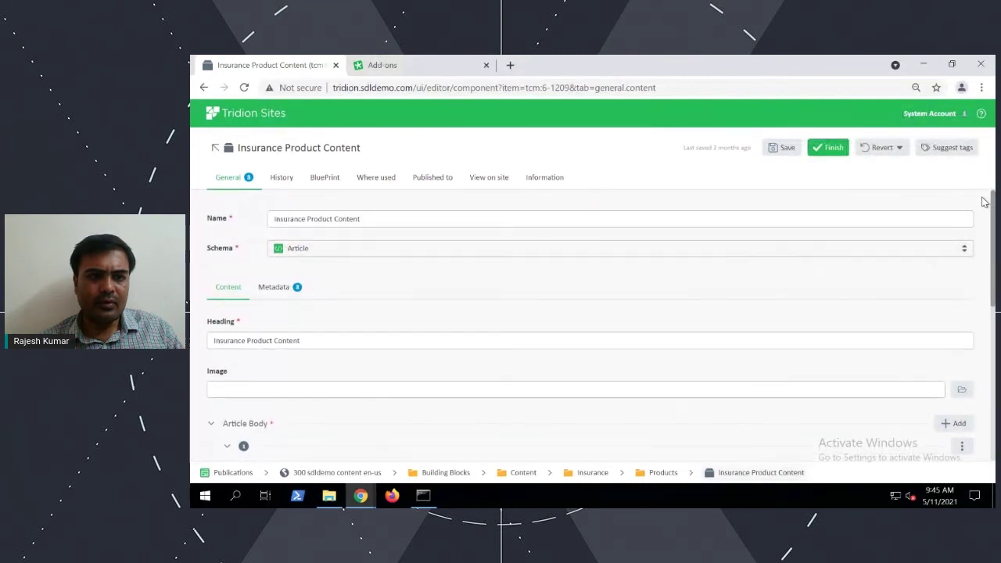
pyautogui.click(273, 288)
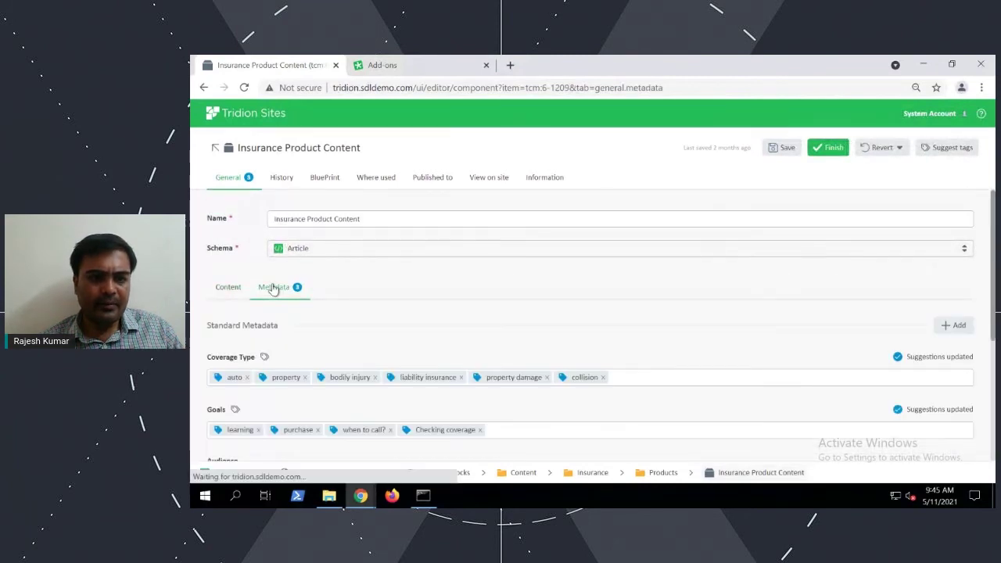
# Remove the collision, property damage, liability insurance and bodily injury tags from Coverage Type and generate the tag suggestions again
pyautogui.click(603, 378)
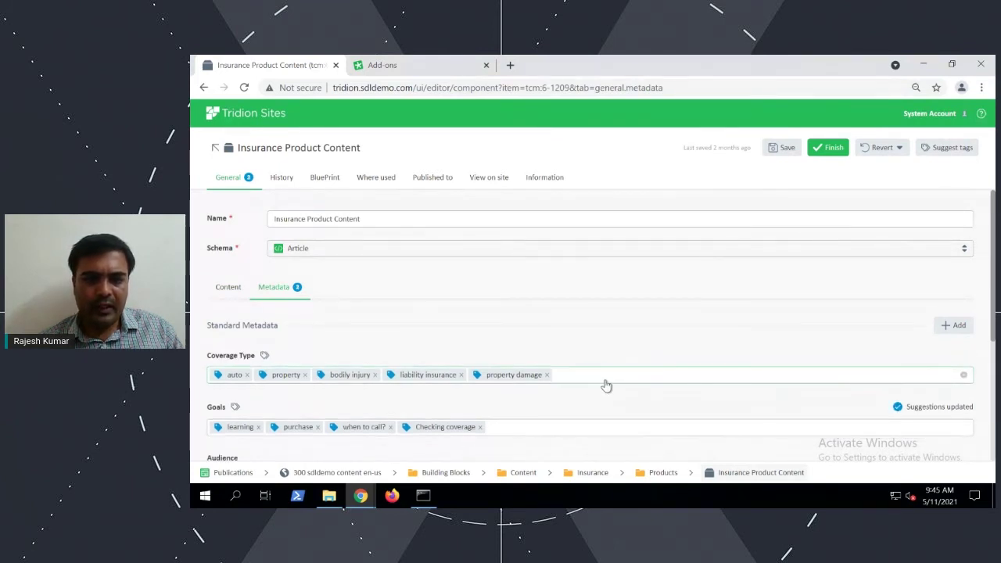
pyautogui.click(545, 376)
pyautogui.click(461, 376)
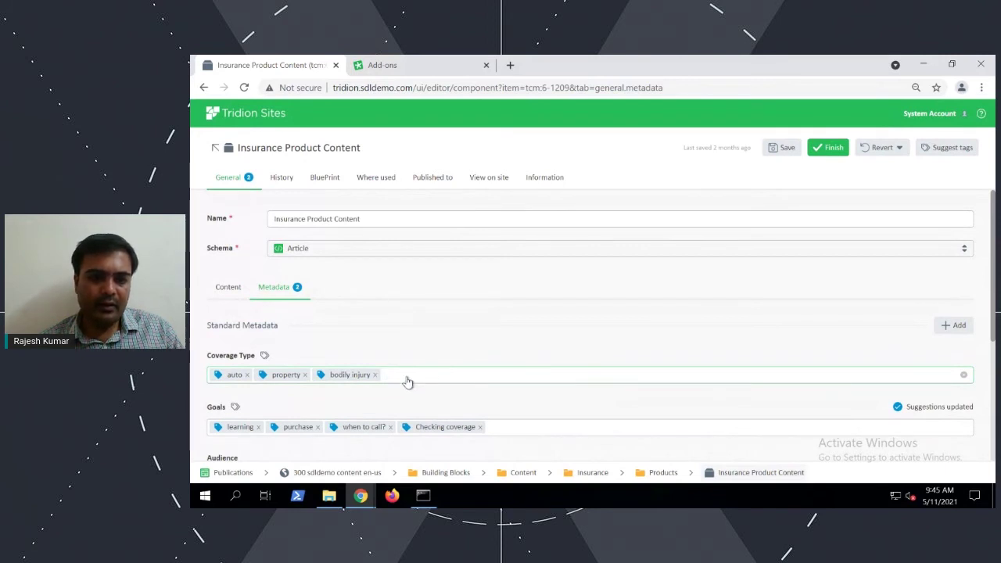
pyautogui.click(375, 375)
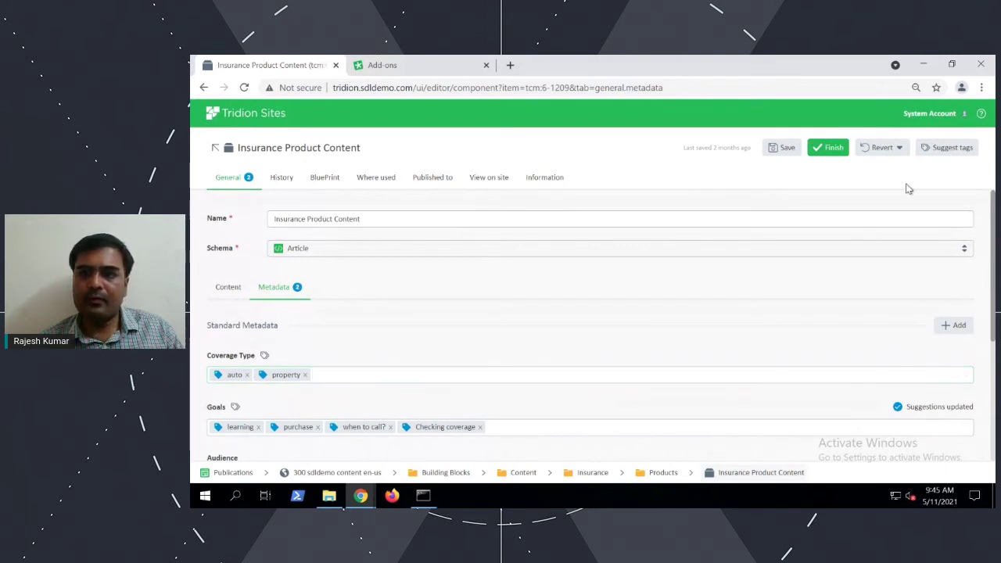
pyautogui.click(936, 151)
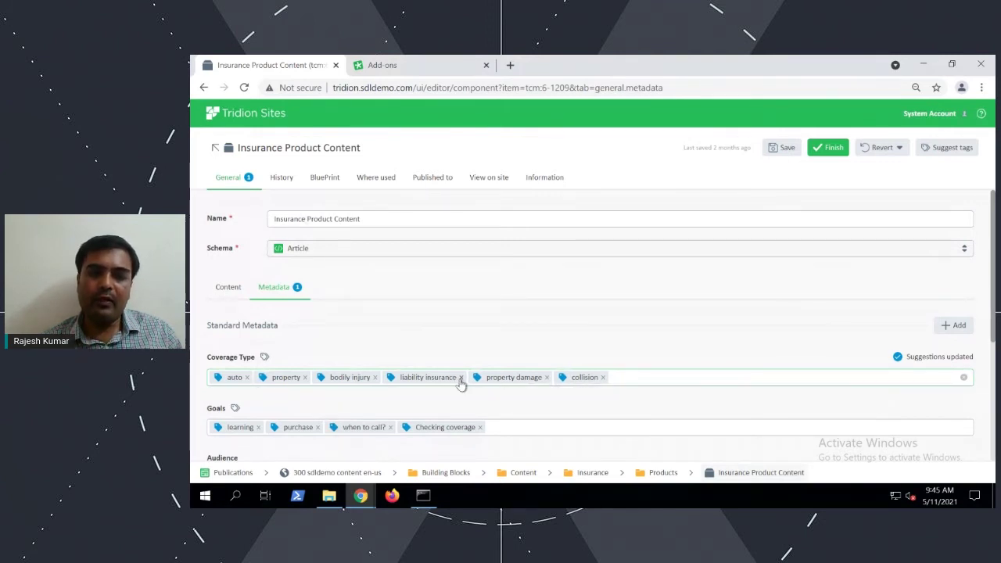
# Remove the liability insurance tag from Coverage Type and save the Insurance Product Content component
pyautogui.click(460, 377)
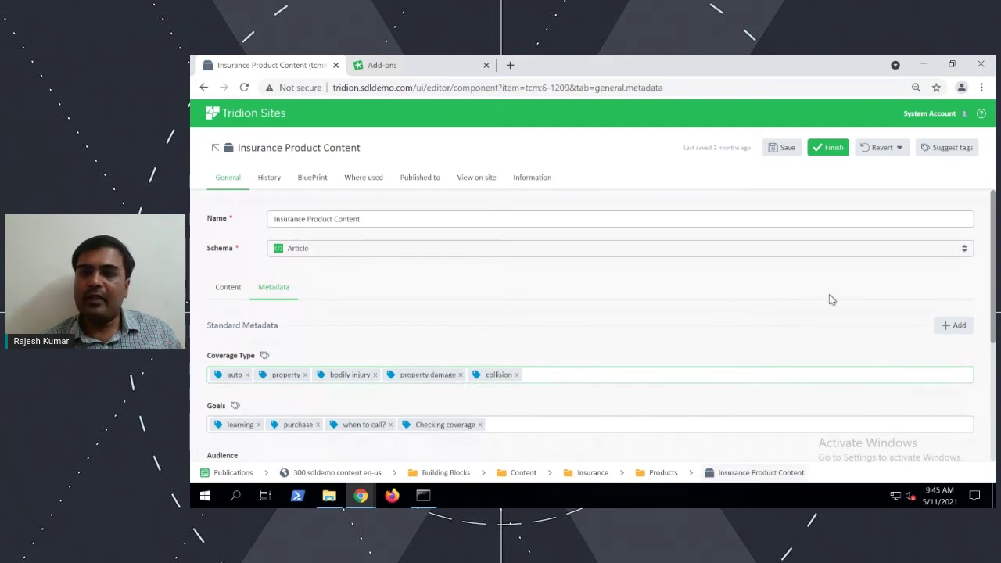
pyautogui.click(782, 149)
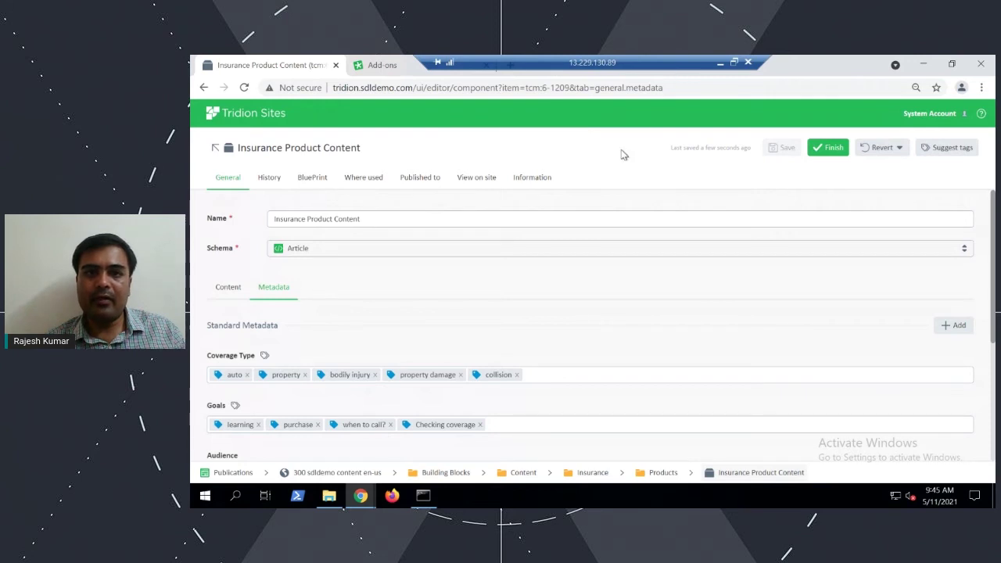
# Switch to SDL Content Manager, select the Auto Policy publication and display its draft in the document editor
pyautogui.click(509, 64)
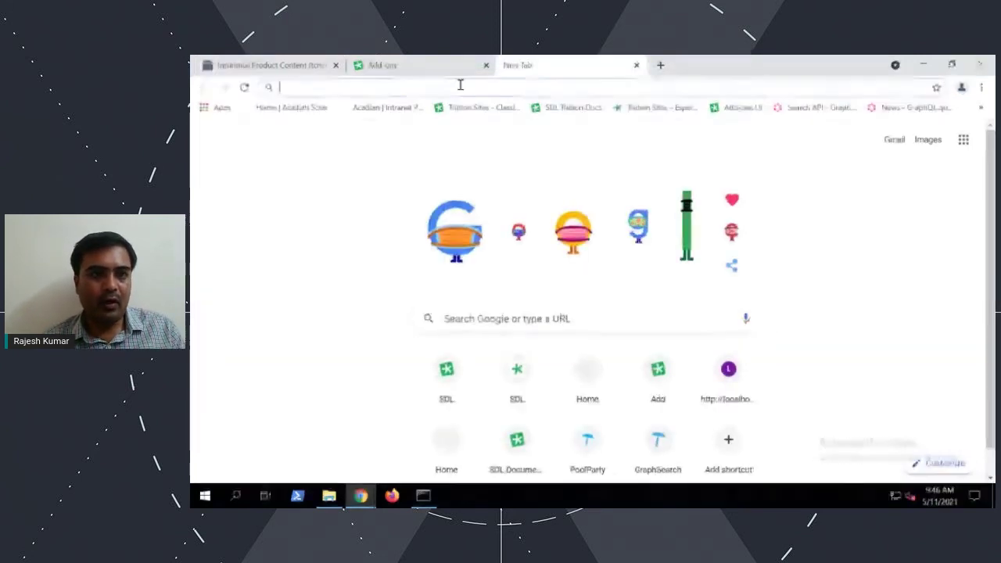
pyautogui.click(361, 497)
pyautogui.click(344, 446)
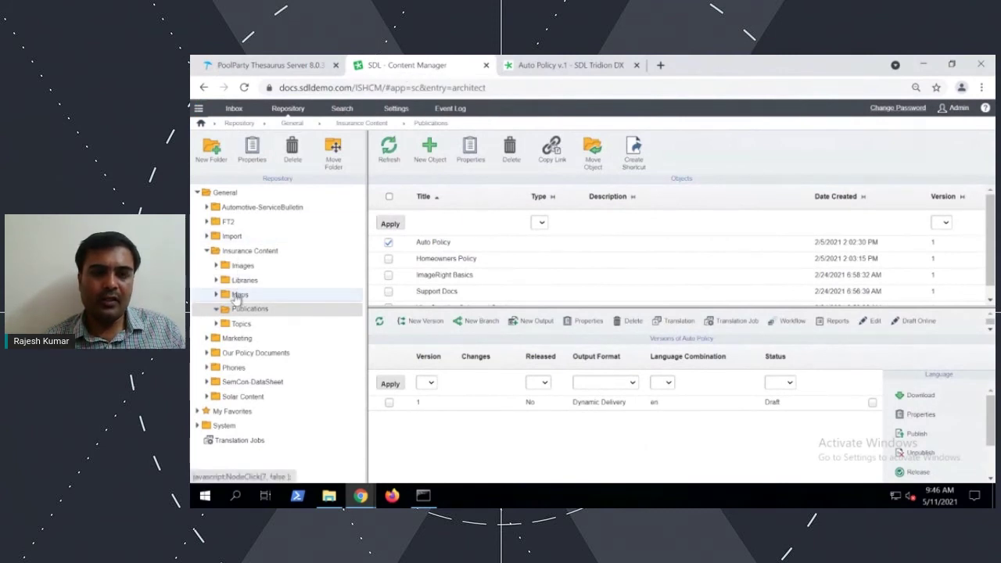
pyautogui.click(434, 244)
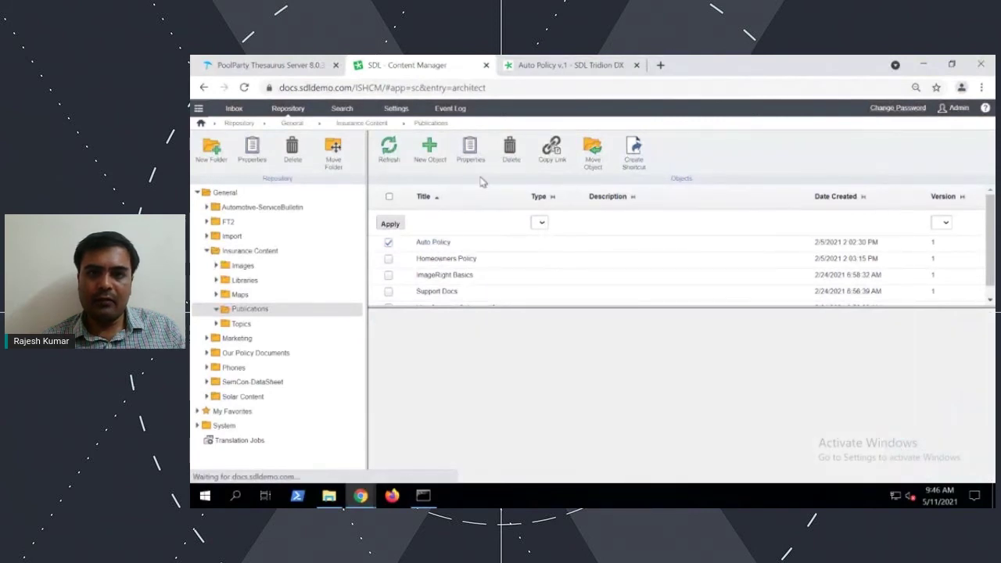
pyautogui.click(572, 66)
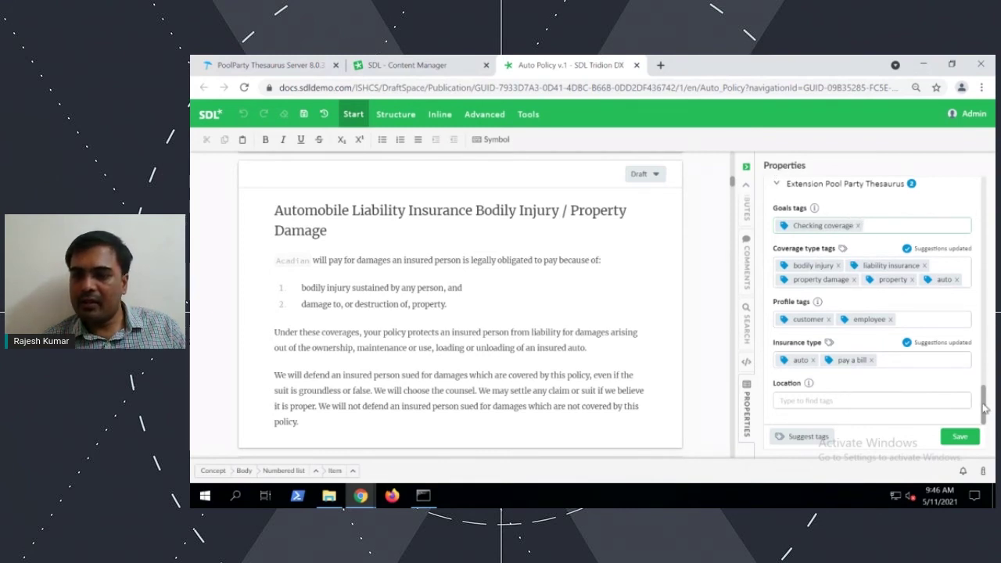
# Clear all Coverage type tags and the Checking coverage goals tag in the PoolParty thesaurus properties, and generate tag suggestions again
pyautogui.scroll(3, 984, 406)
pyautogui.scroll(-2, 983, 406)
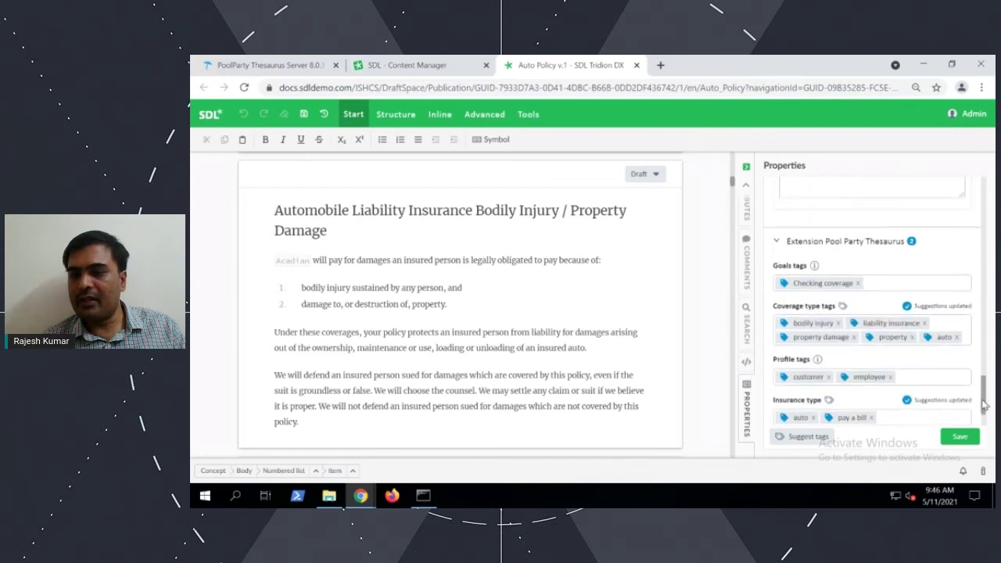
pyautogui.scroll(-2, 983, 407)
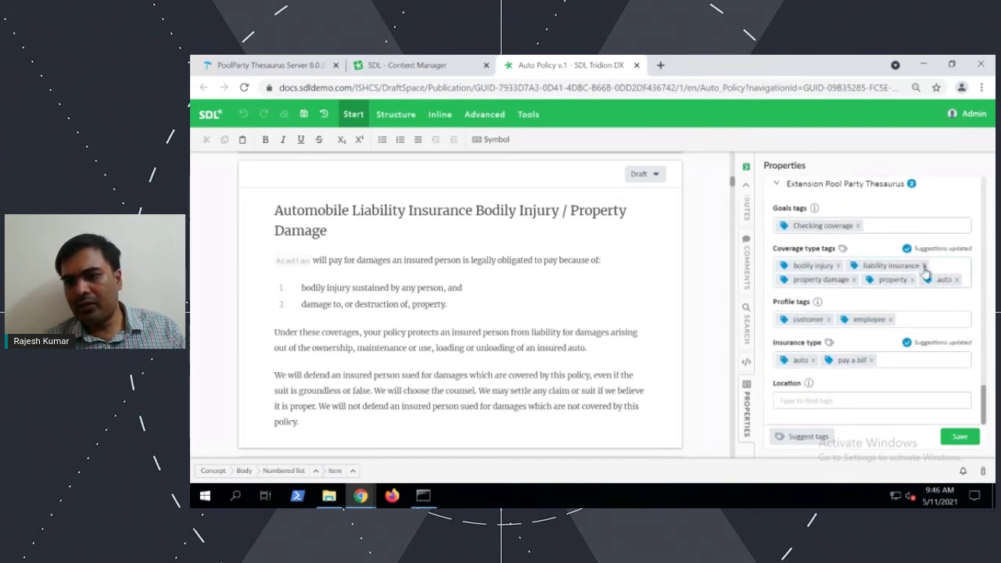
pyautogui.click(924, 265)
pyautogui.click(835, 266)
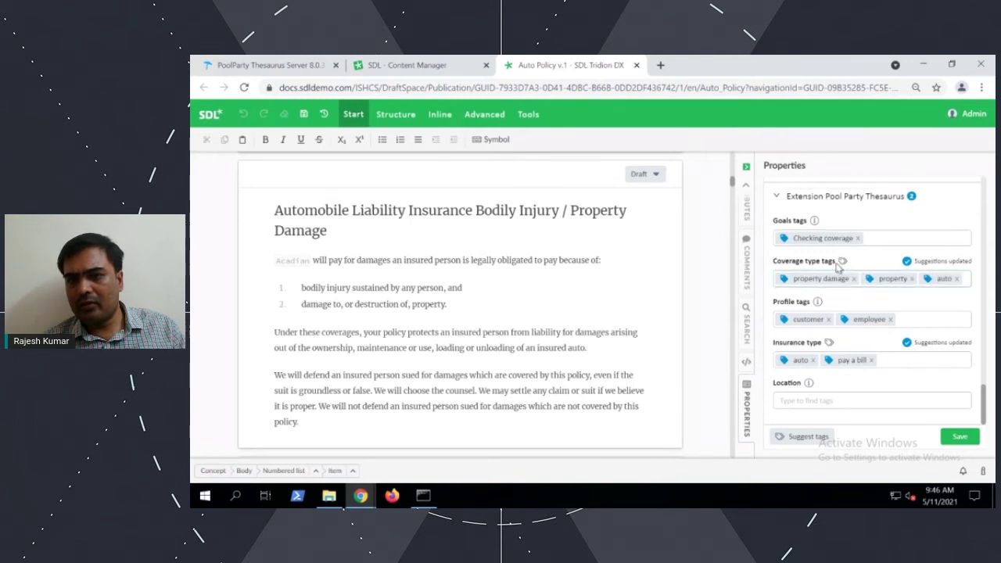
pyautogui.click(910, 279)
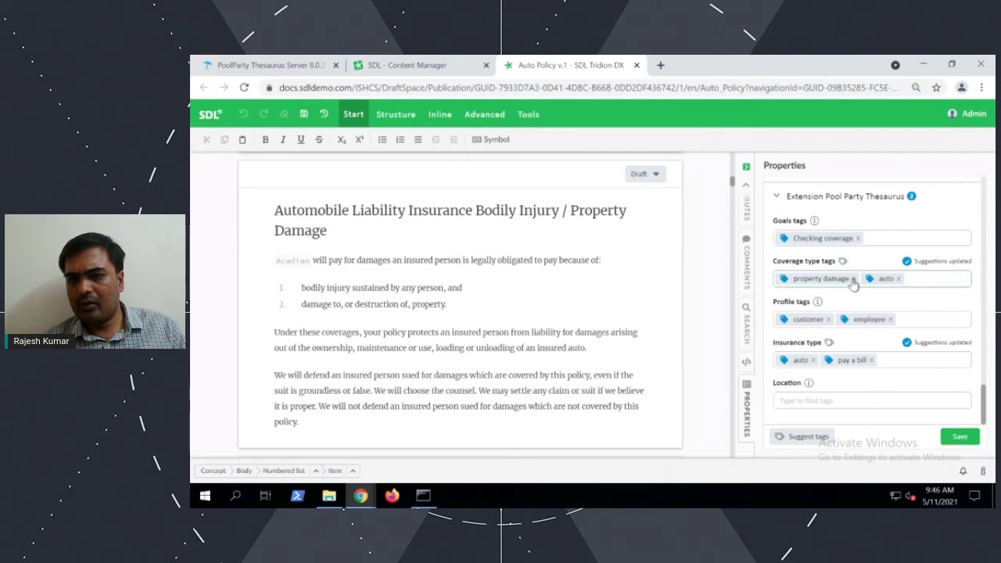
pyautogui.click(853, 279)
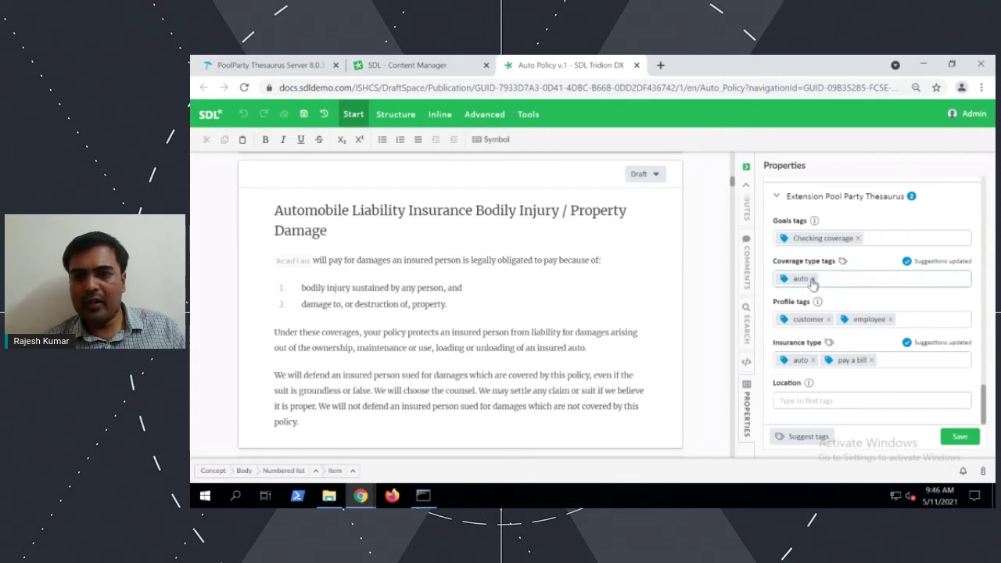
pyautogui.click(812, 279)
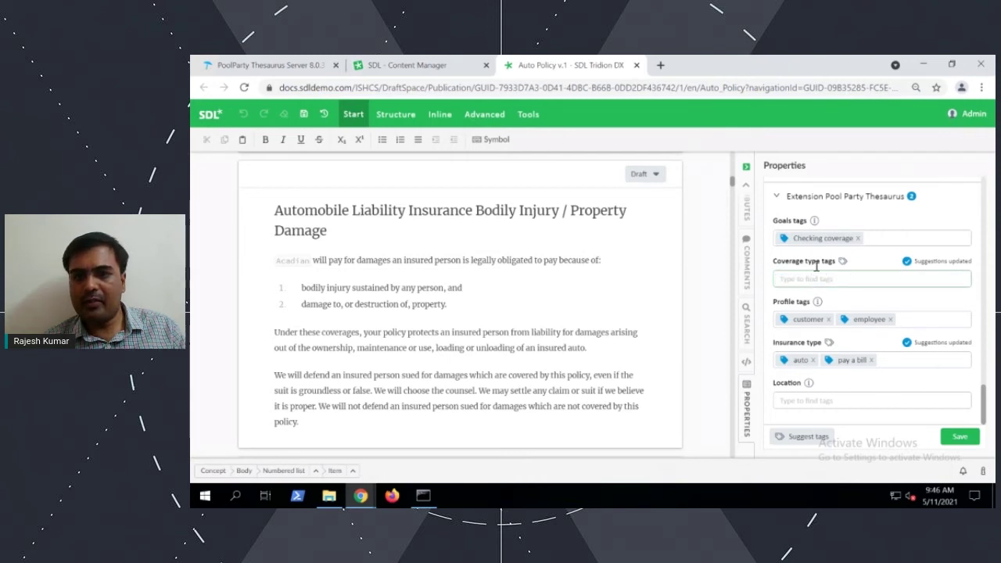
pyautogui.click(857, 239)
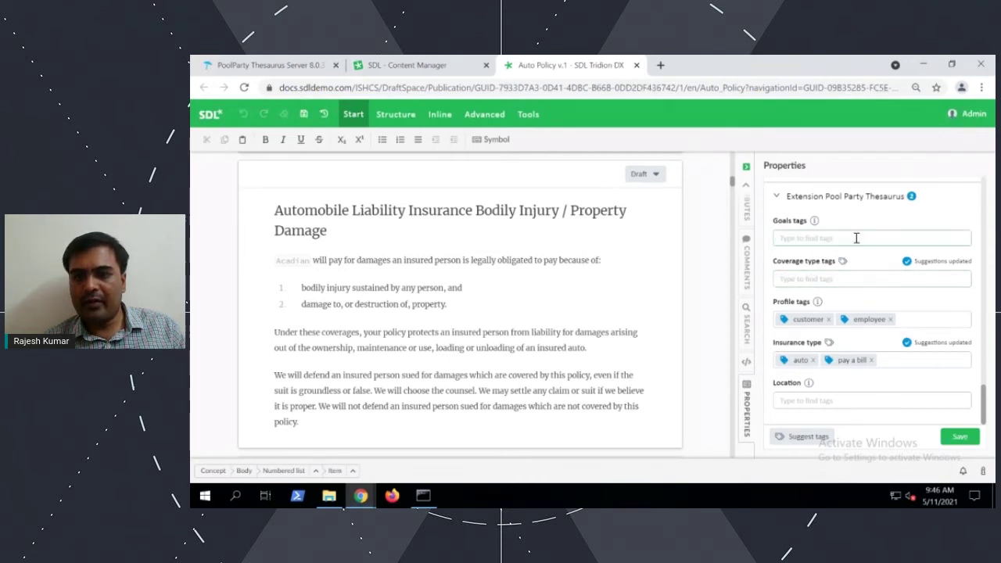
pyautogui.click(797, 437)
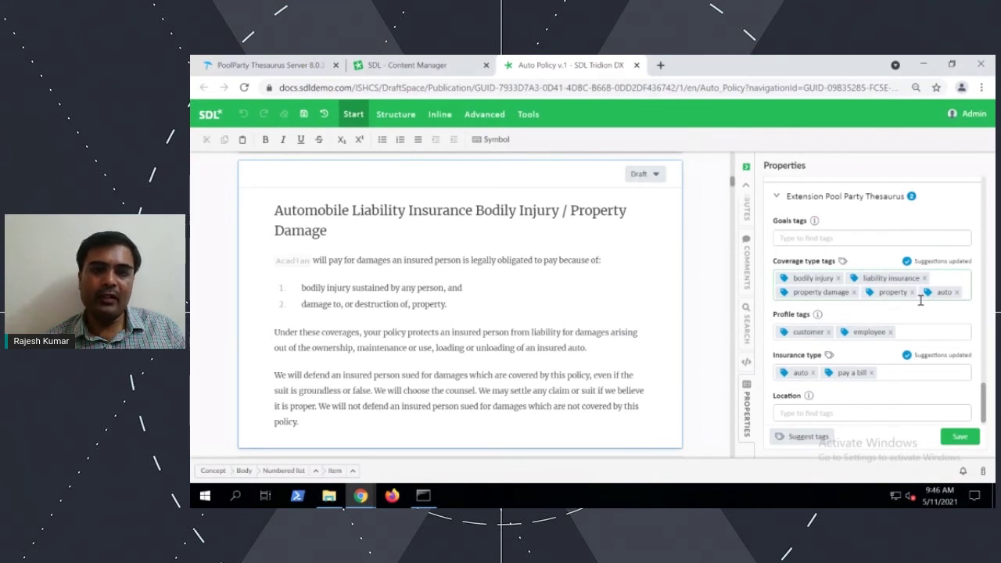
# Close the Auto Policy draft and open the sdldemo.com website in a new browser tab
pyautogui.click(637, 65)
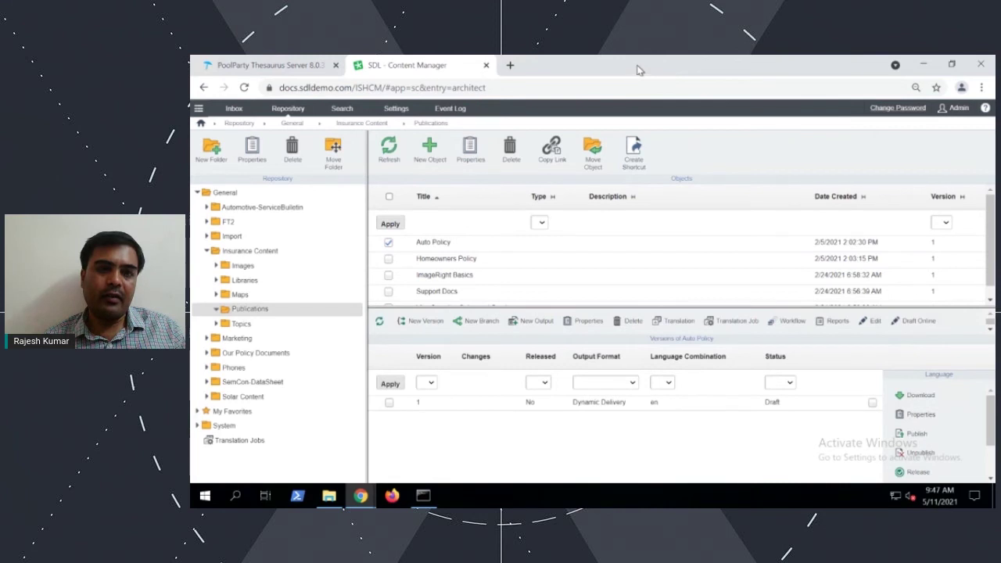
pyautogui.click(509, 67)
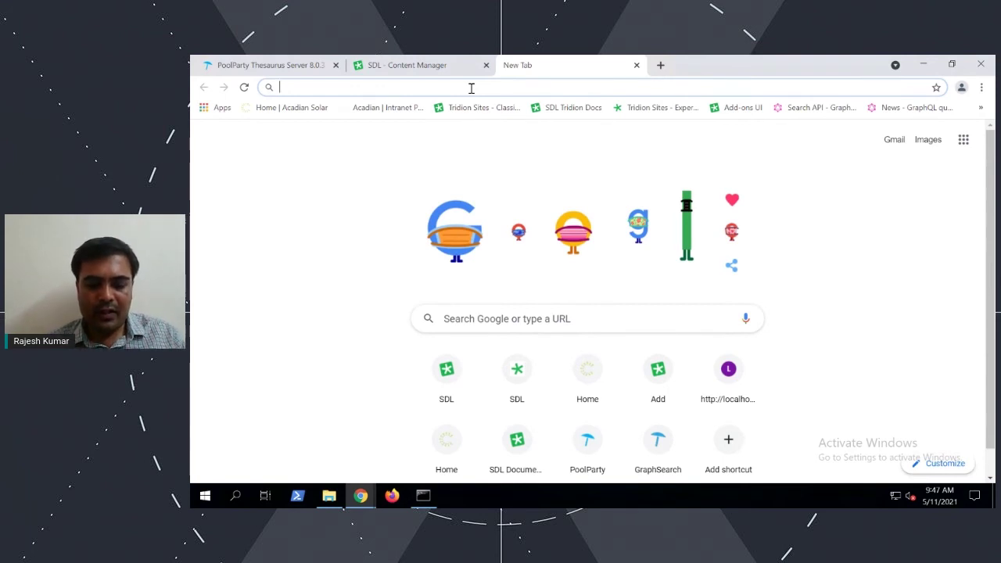
pyautogui.write('sdl')
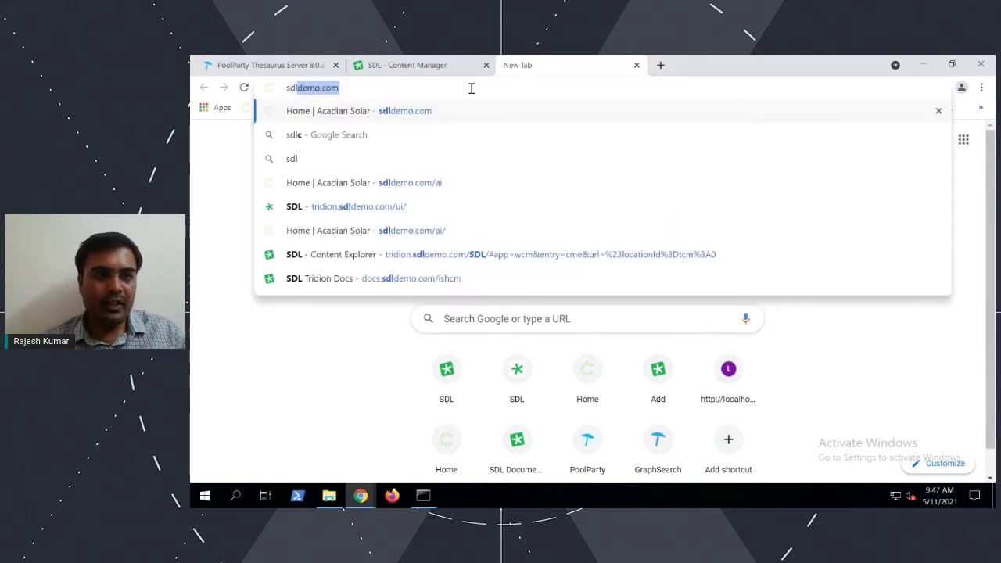
pyautogui.press('Return')
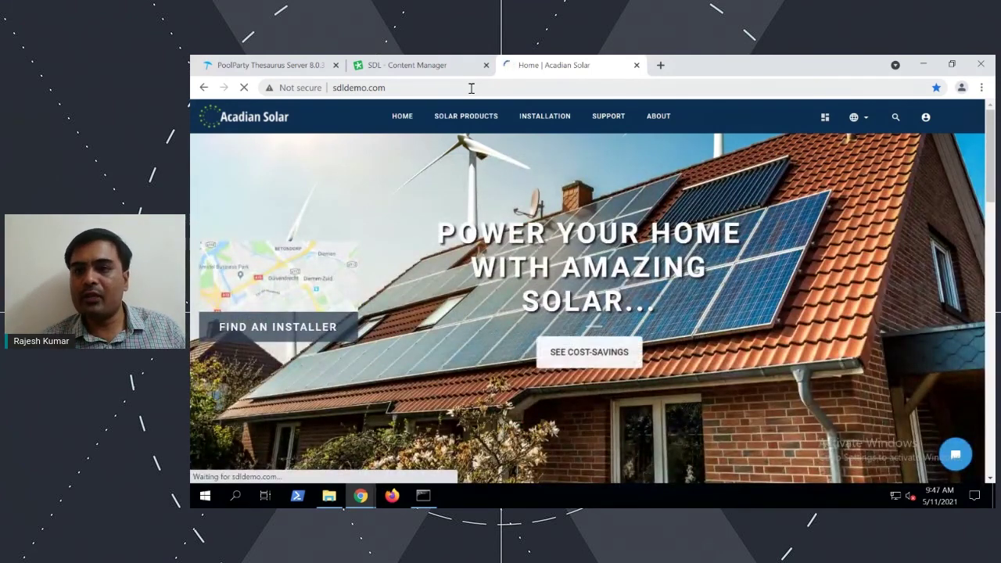
# Search the Acadian Solar site for "insurance" using the suggested Insurance term, and review the results and refinement facets
pyautogui.click(895, 119)
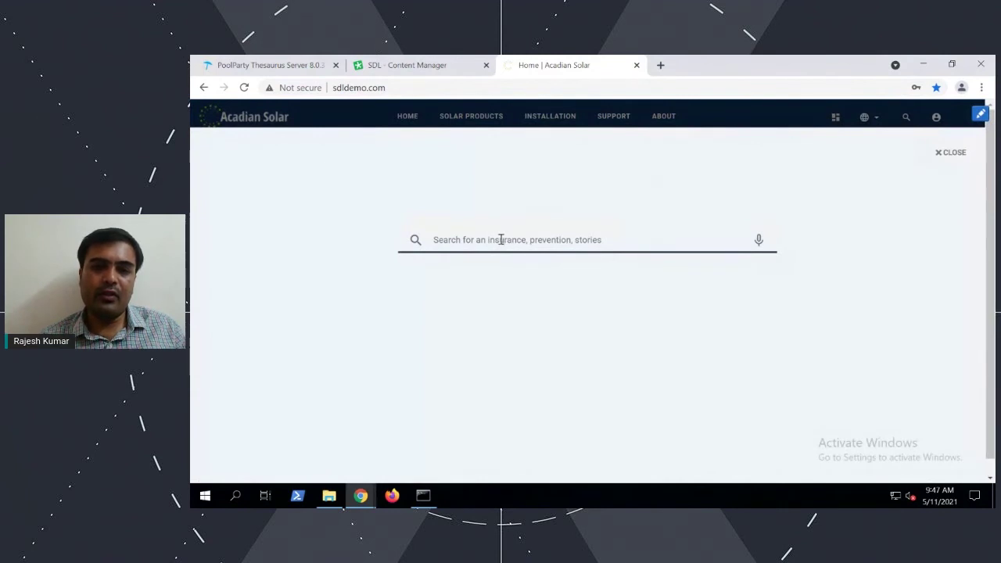
pyautogui.write('ins')
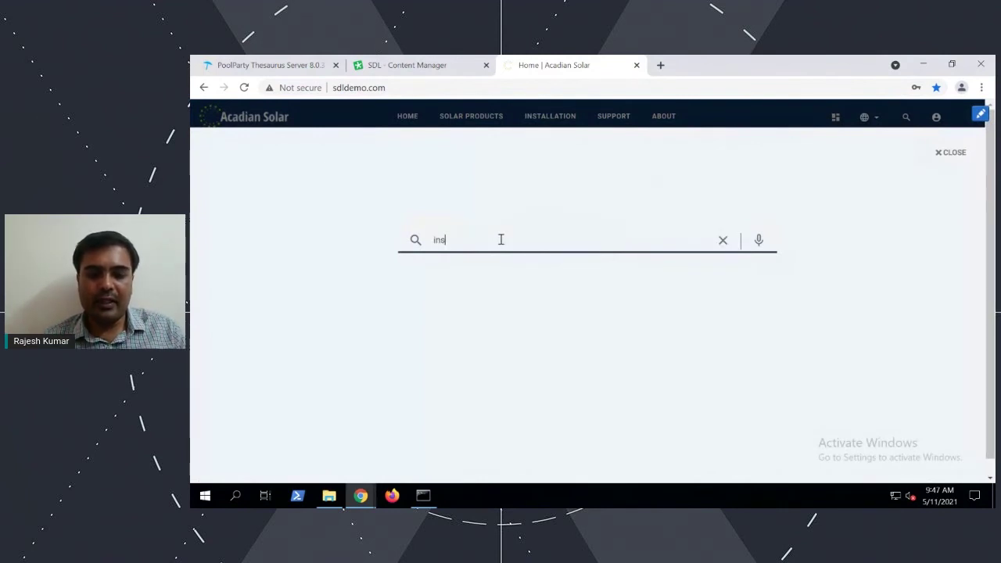
pyautogui.write('urance')
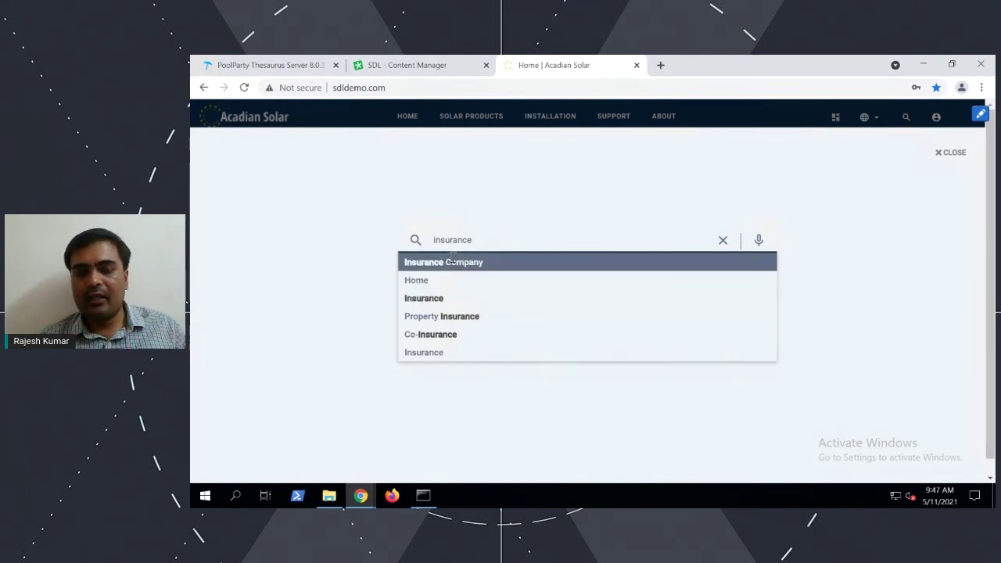
pyautogui.click(456, 299)
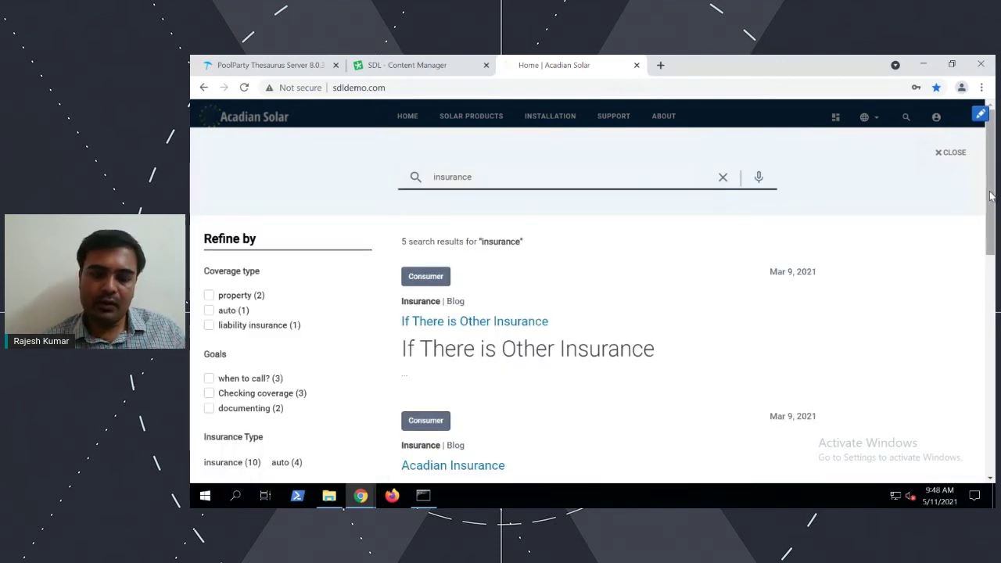
pyautogui.moveTo(989, 196); pyautogui.dragTo(992, 407)
pyautogui.scroll(10, 409, 222)
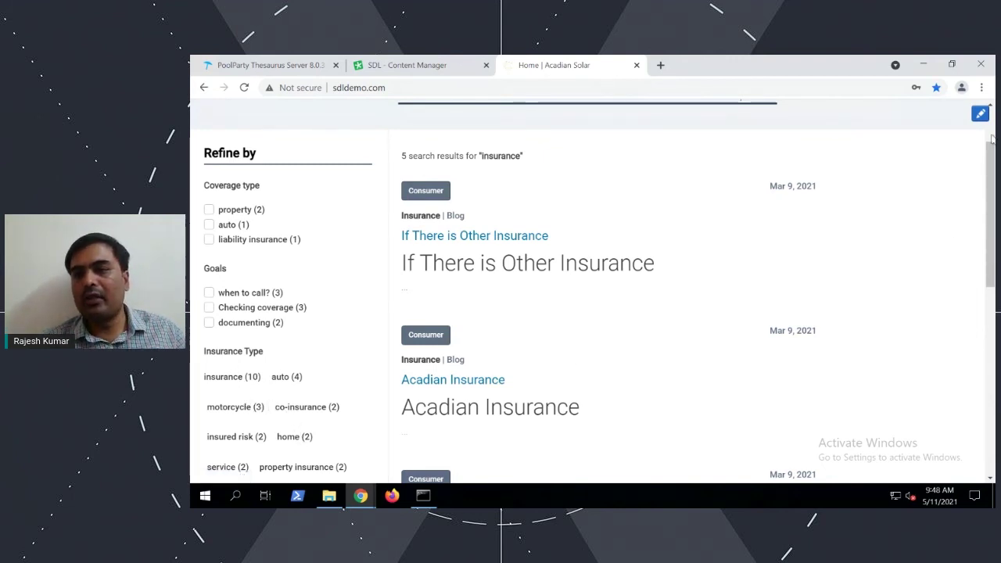
pyautogui.scroll(2, 990, 138)
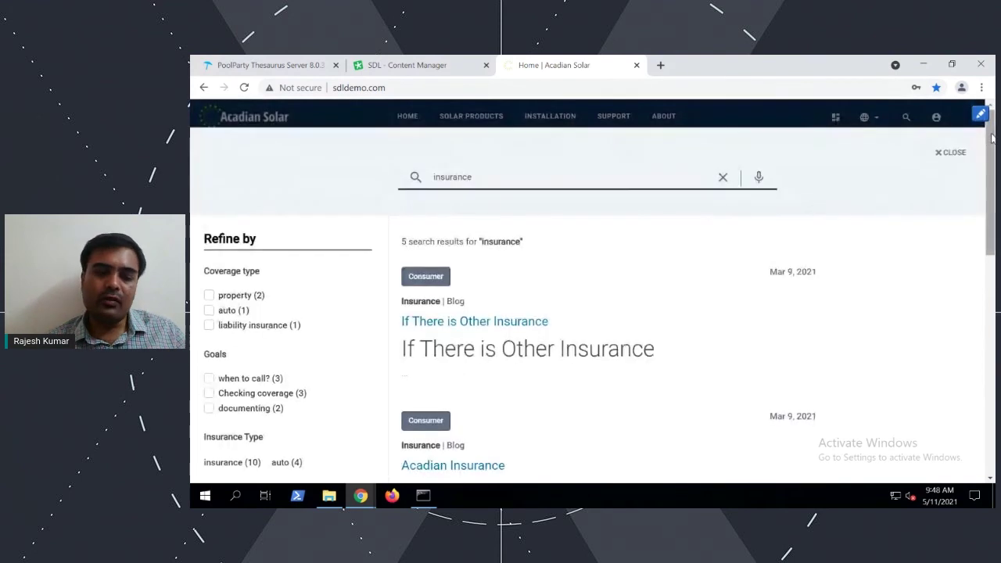
# Replace the search with "call", choose the suggested When to Call? term, and filter the results by the assistance goal
pyautogui.doubleClick(448, 178)
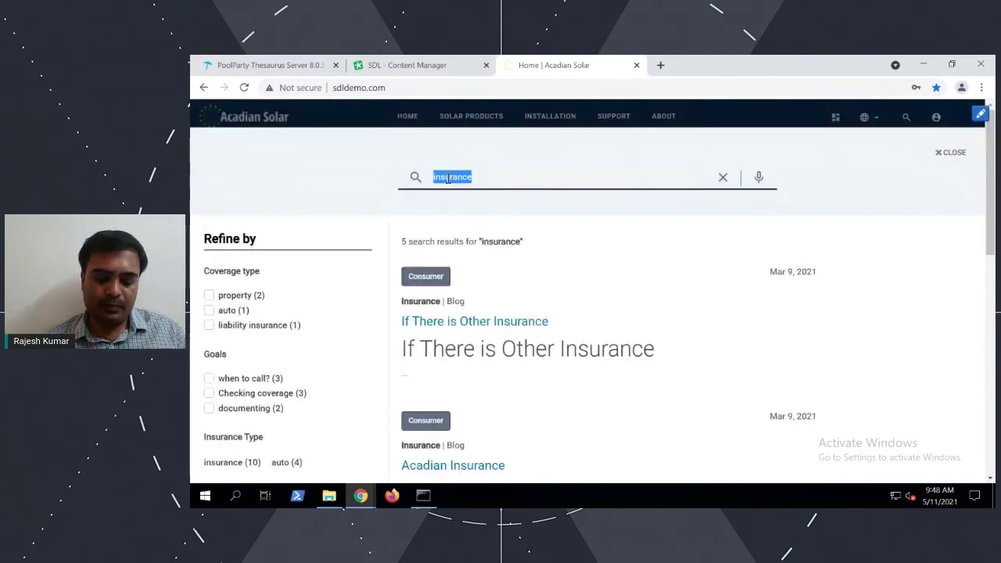
pyautogui.write('call')
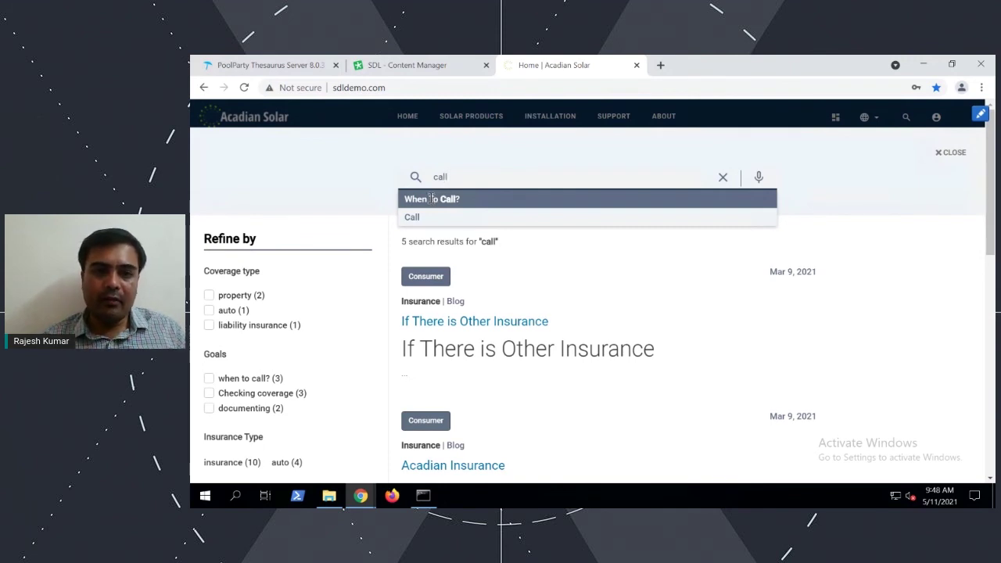
pyautogui.click(431, 200)
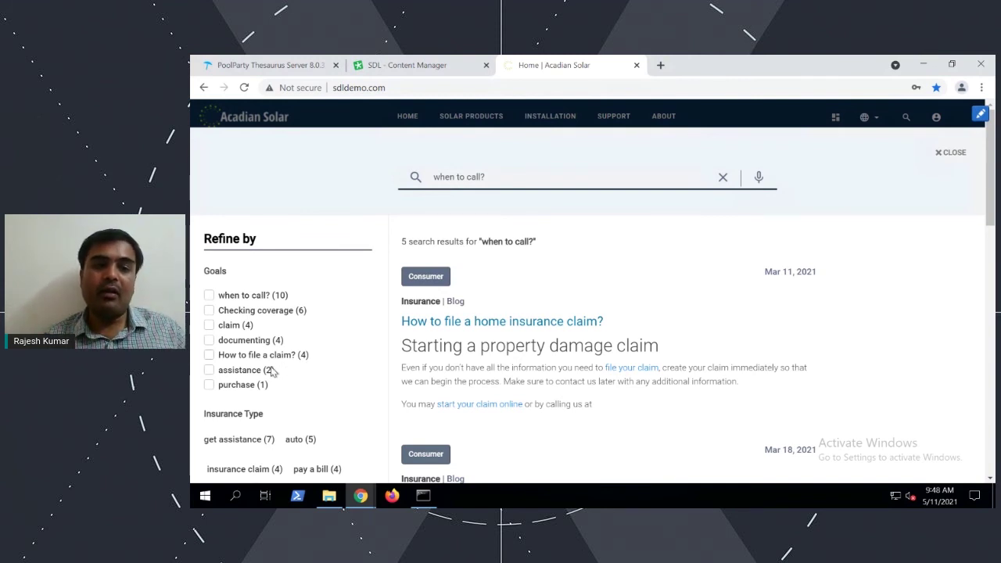
pyautogui.click(210, 371)
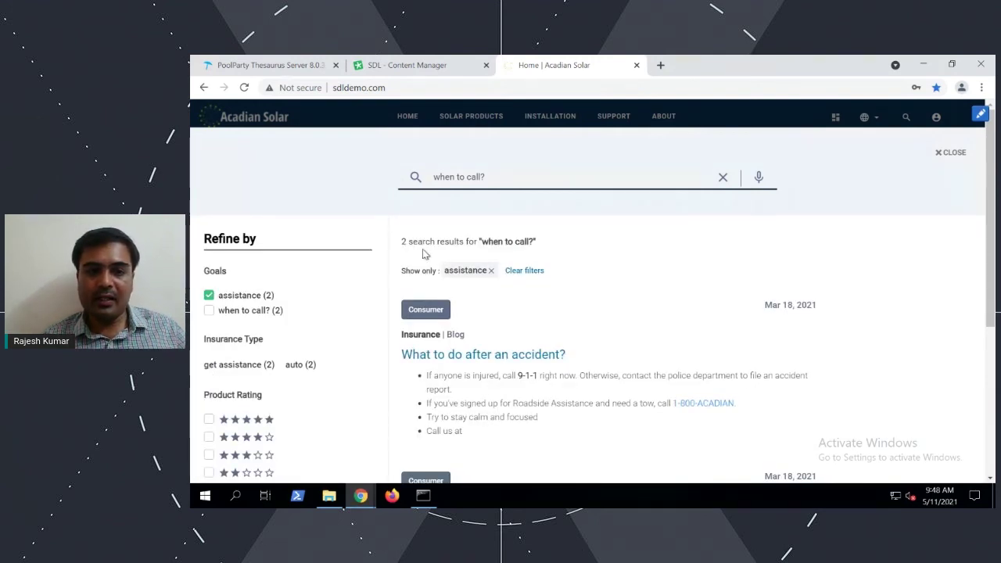
pyautogui.moveTo(402, 242); pyautogui.dragTo(465, 243)
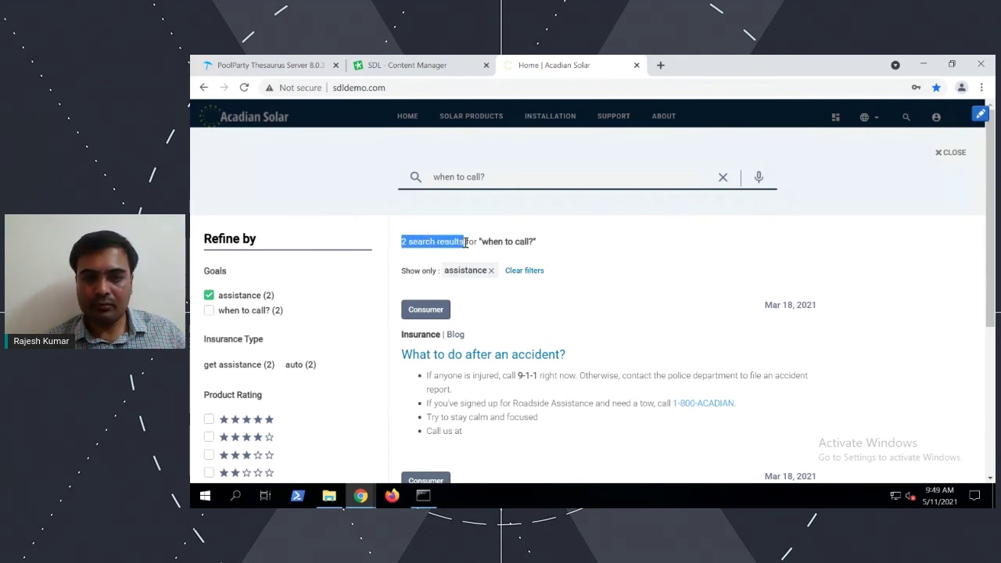